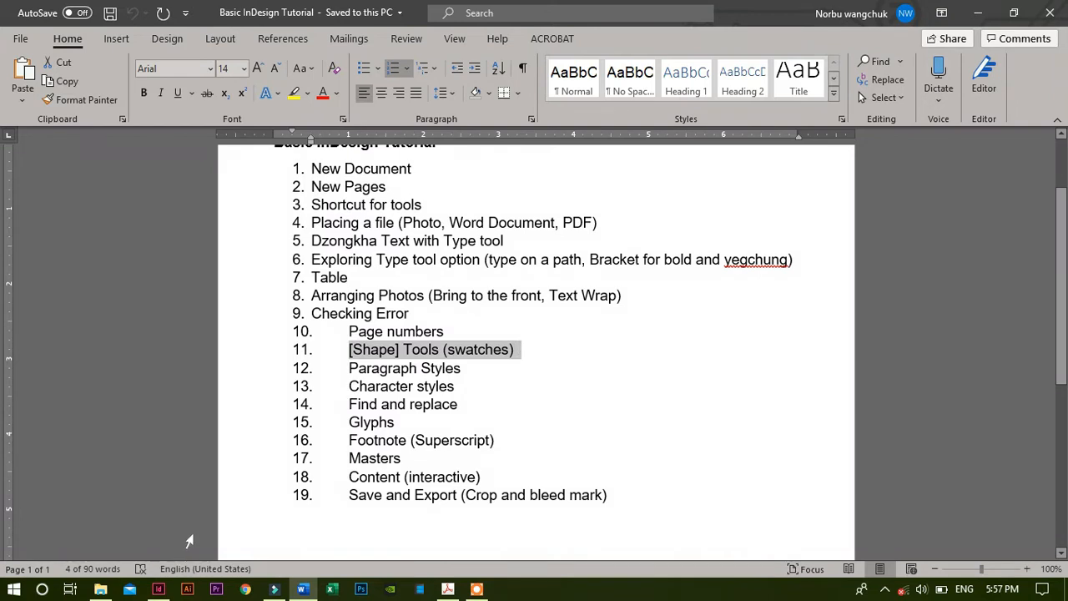
- Switch to InDesign and close the open Example.indd document
left_click(158, 589)
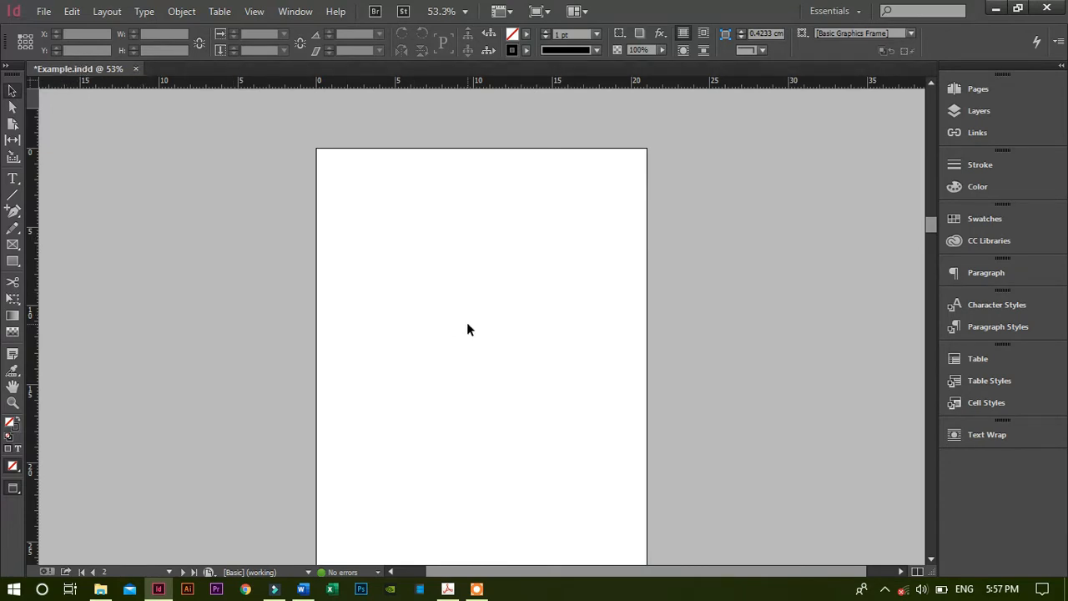
left_click(136, 69)
left_click(550, 321)
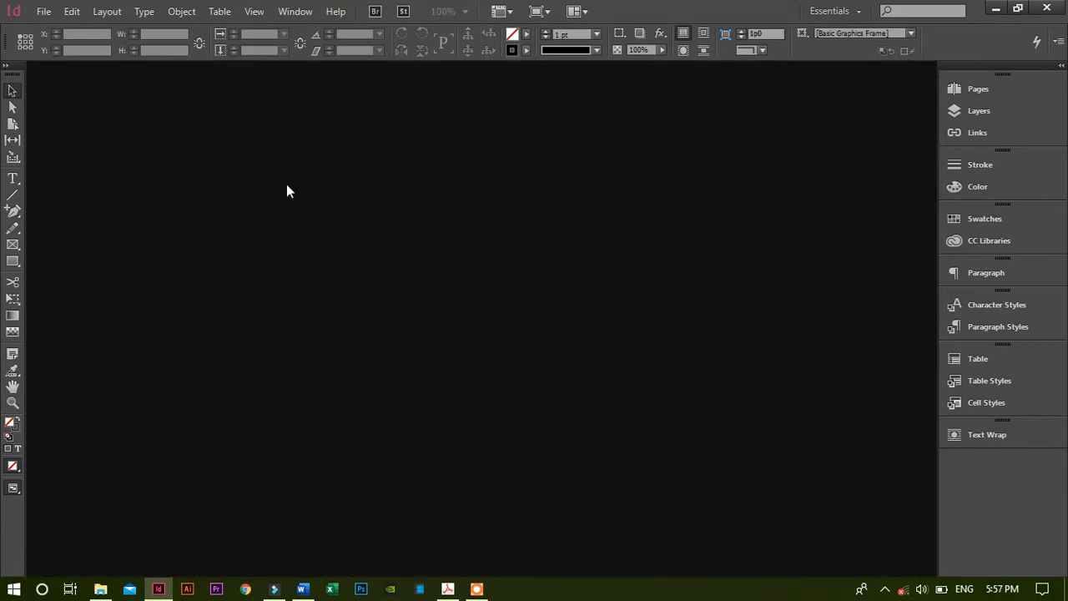
- Open the Example InDesign file from the Desktop folder in File Explorer
key("ctrl+o")
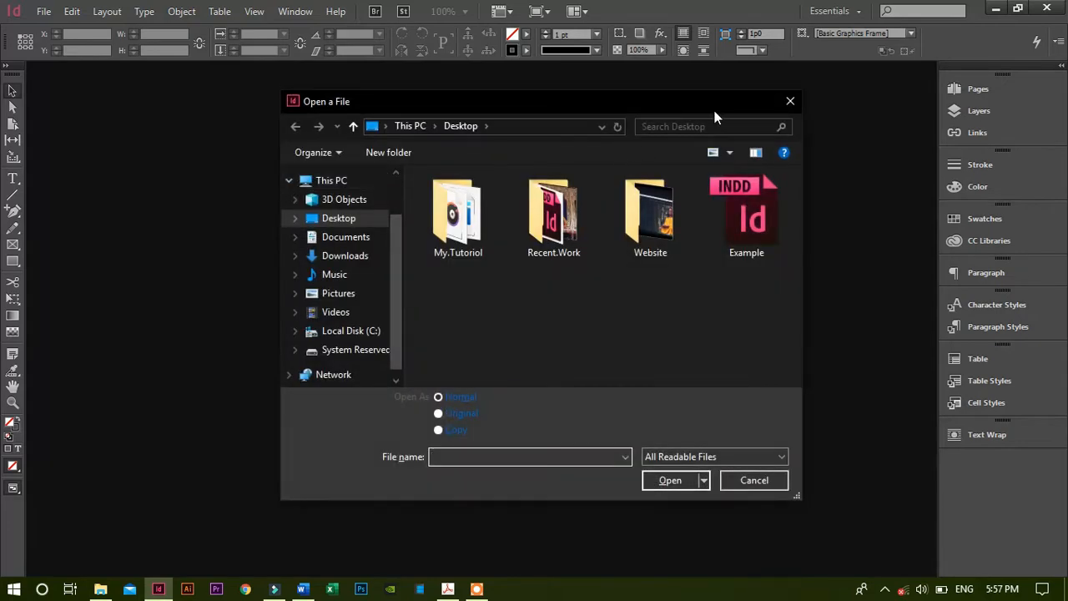
left_click(797, 101)
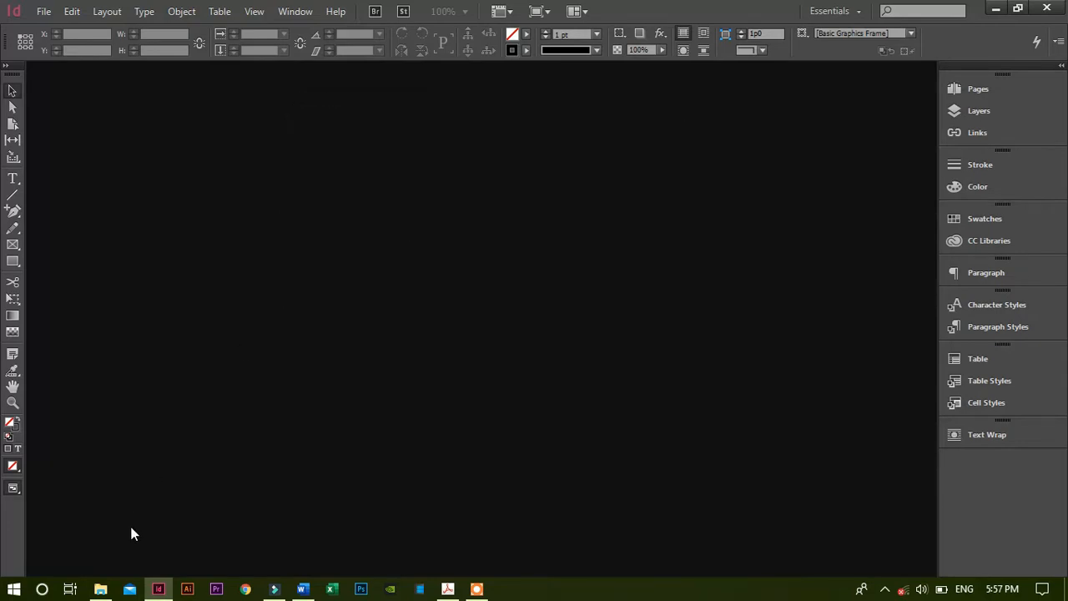
left_click(100, 589)
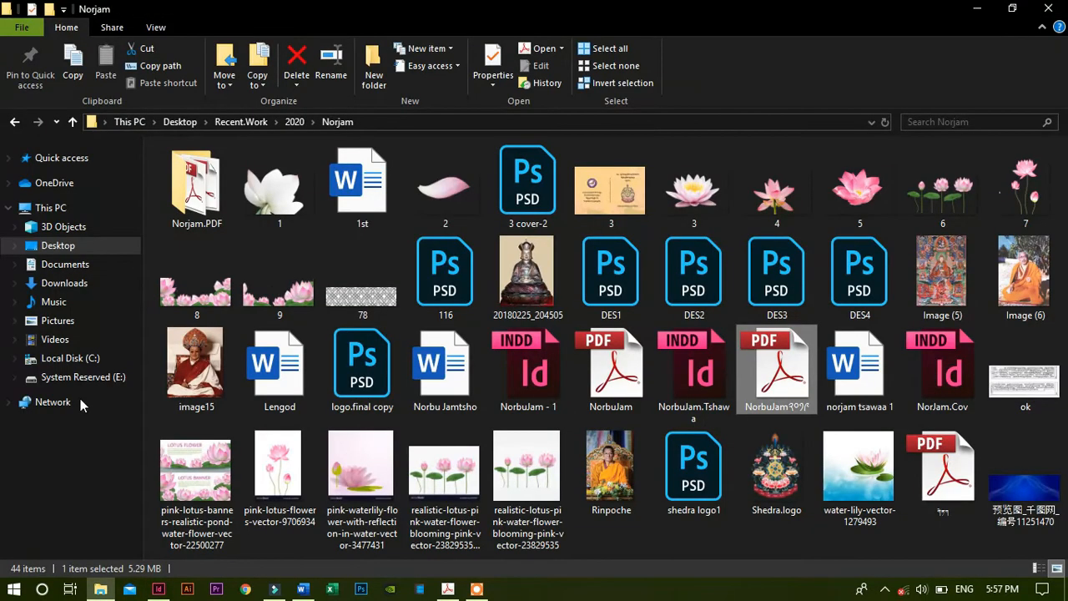
left_click(59, 246)
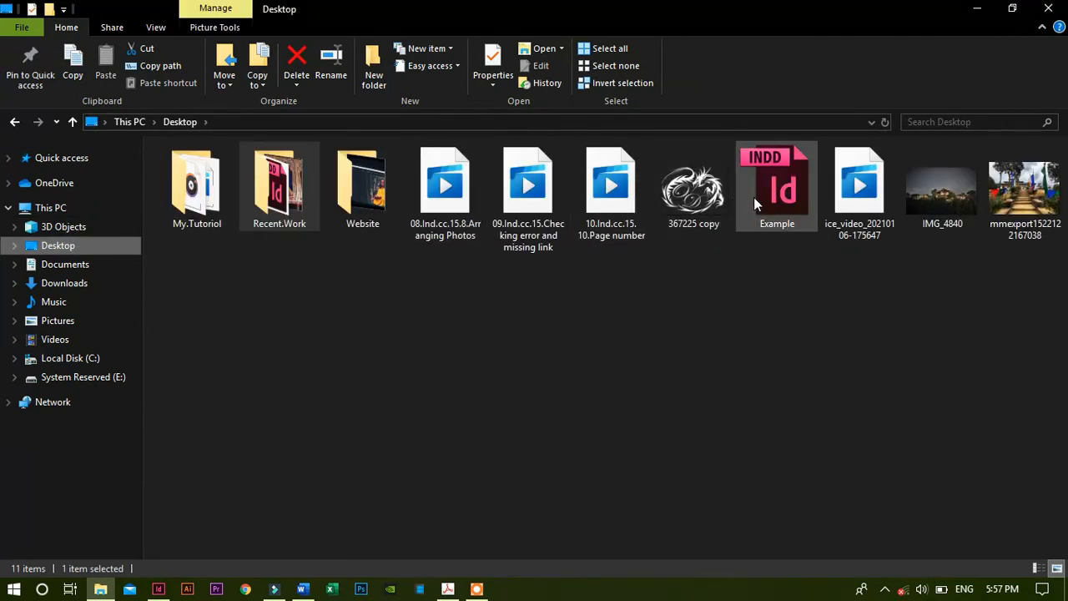
double_click(784, 200)
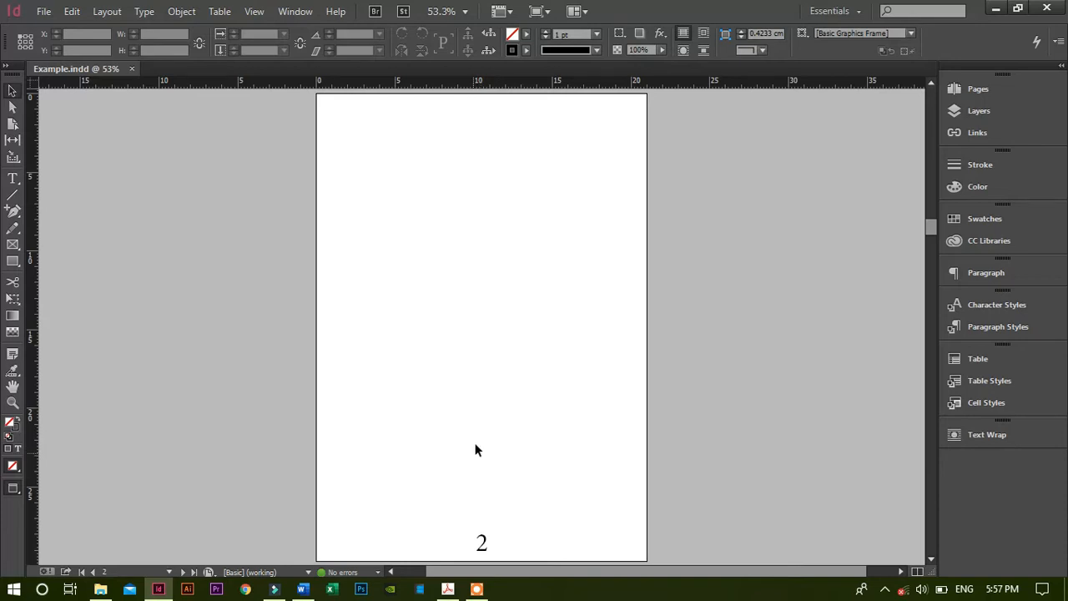
- Go to the document's first page and switch from preview to the normal view with margin guides
scroll(472, 405, "up", 10)
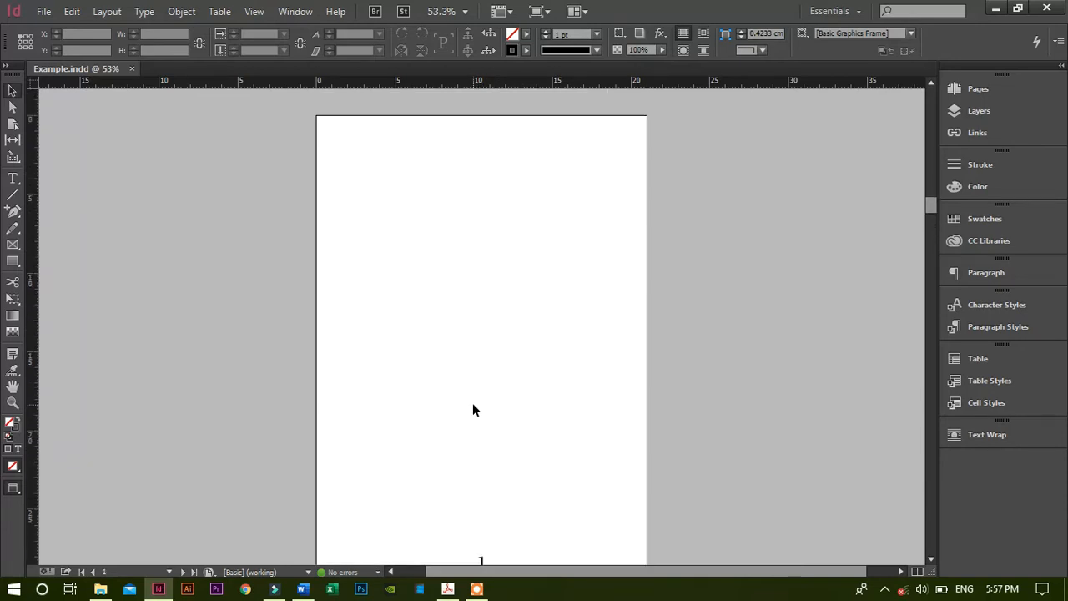
key("w")
scroll(470, 392, "up", 8)
scroll(460, 388, "up", 15)
scroll(465, 378, "up", 5)
scroll(465, 378, "down", 2)
scroll(464, 378, "up", 1)
scroll(465, 378, "down", 1)
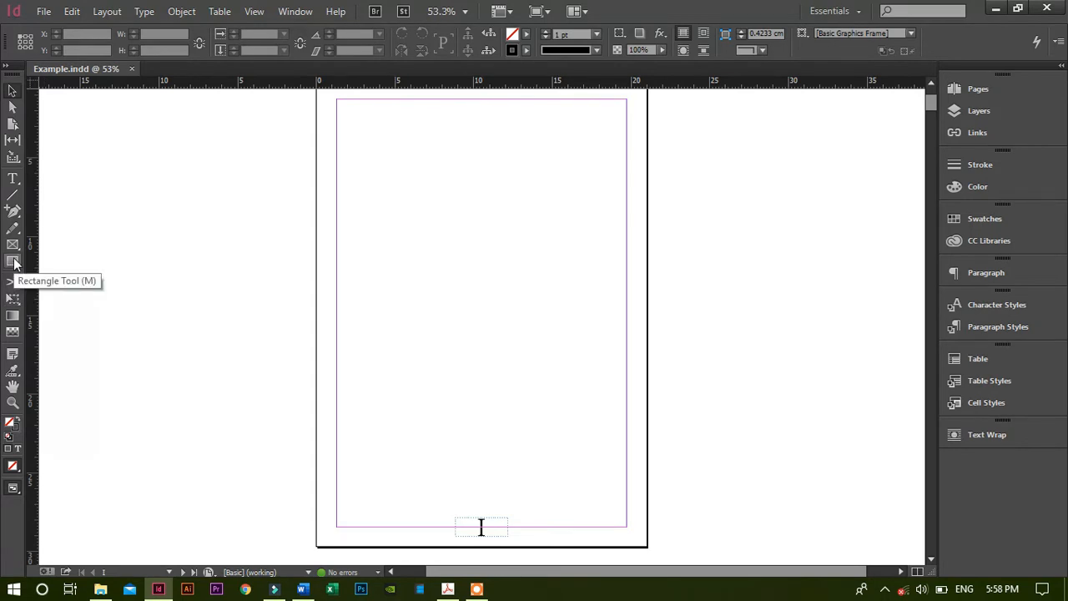
- Draw a rectangle covering the whole first page, 21 cm wide and 29.7 cm high, starting at the page's upper-left corner
key("m")
scroll(301, 178, "up", 2)
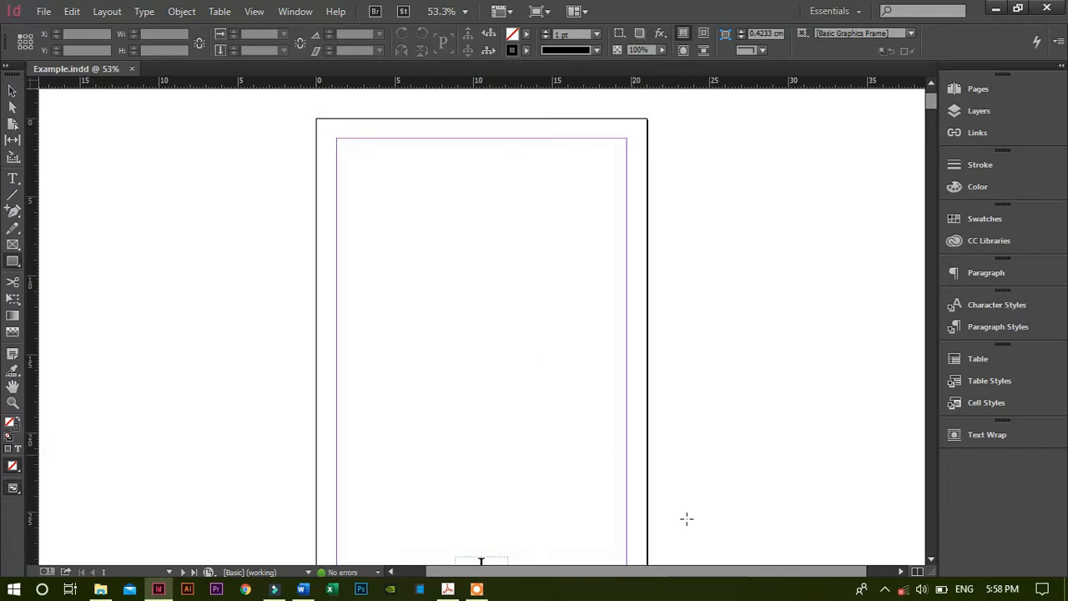
scroll(584, 414, "down", 2)
scroll(417, 342, "up", 1)
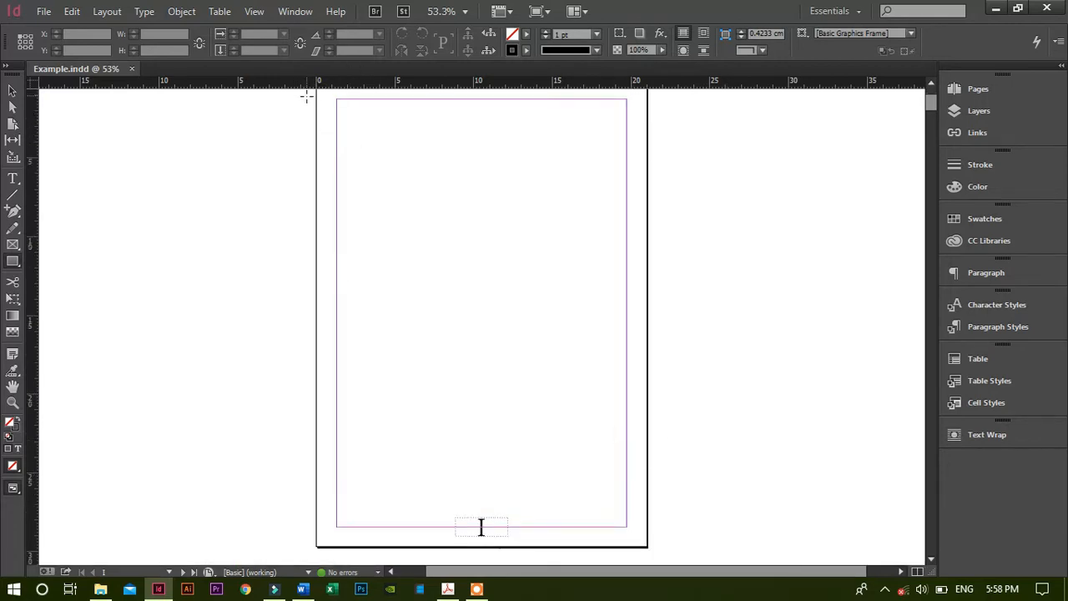
scroll(305, 108, "up", 1)
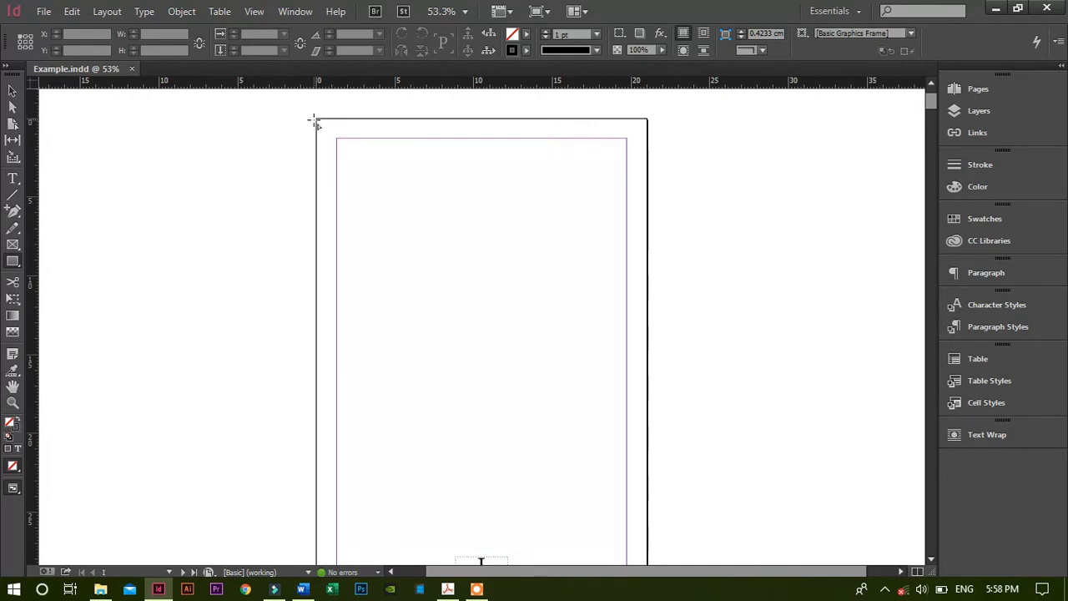
left_click_drag(314, 121, 649, 516)
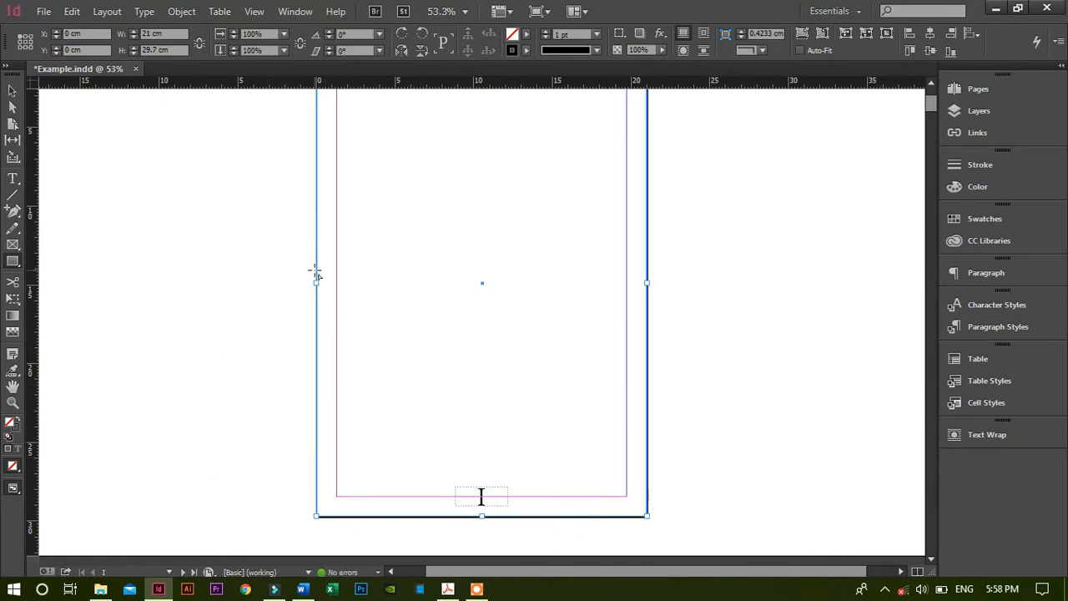
scroll(334, 262, "up", 3)
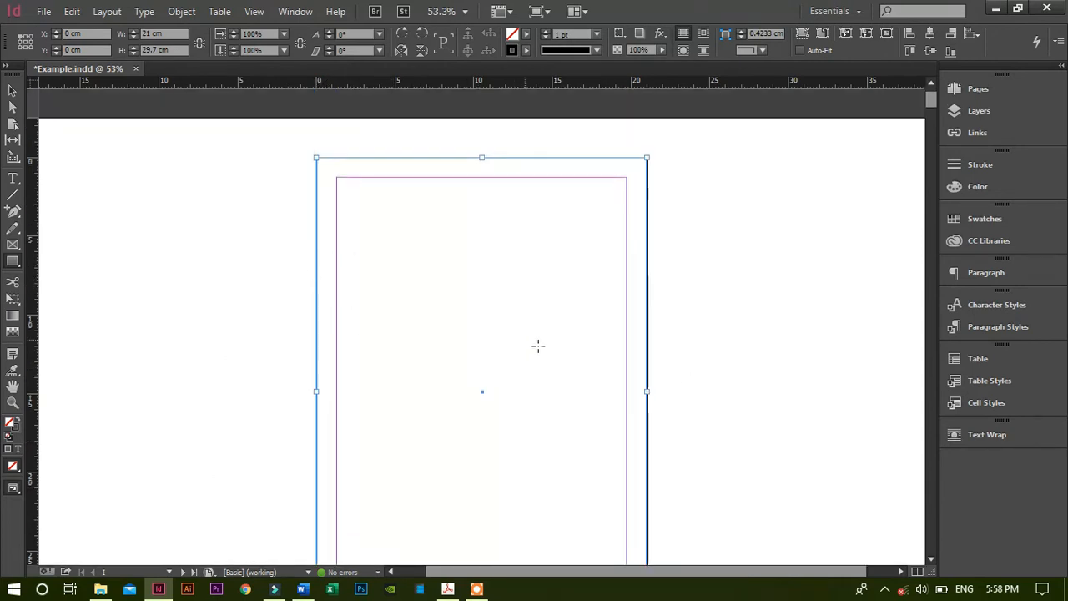
scroll(700, 460, "down", 2)
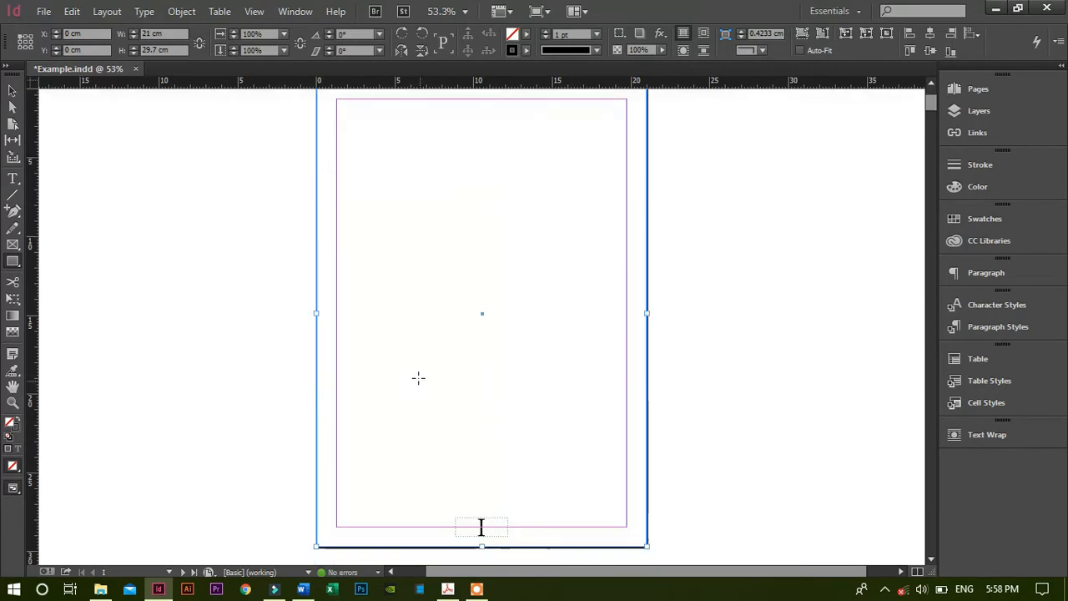
scroll(563, 383, "up", 1)
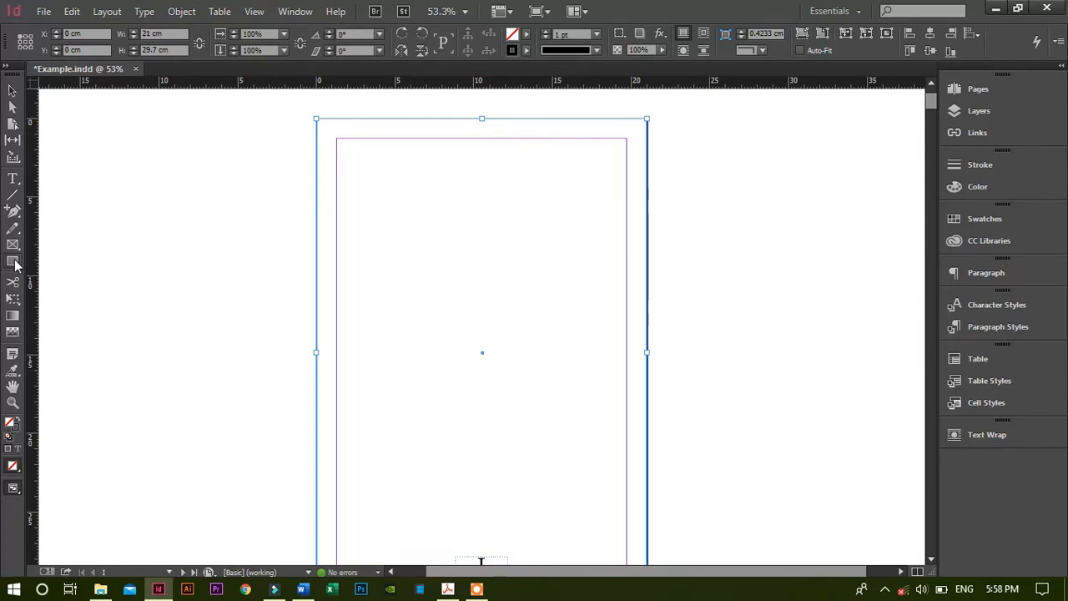
key("Delete")
left_click(286, 176)
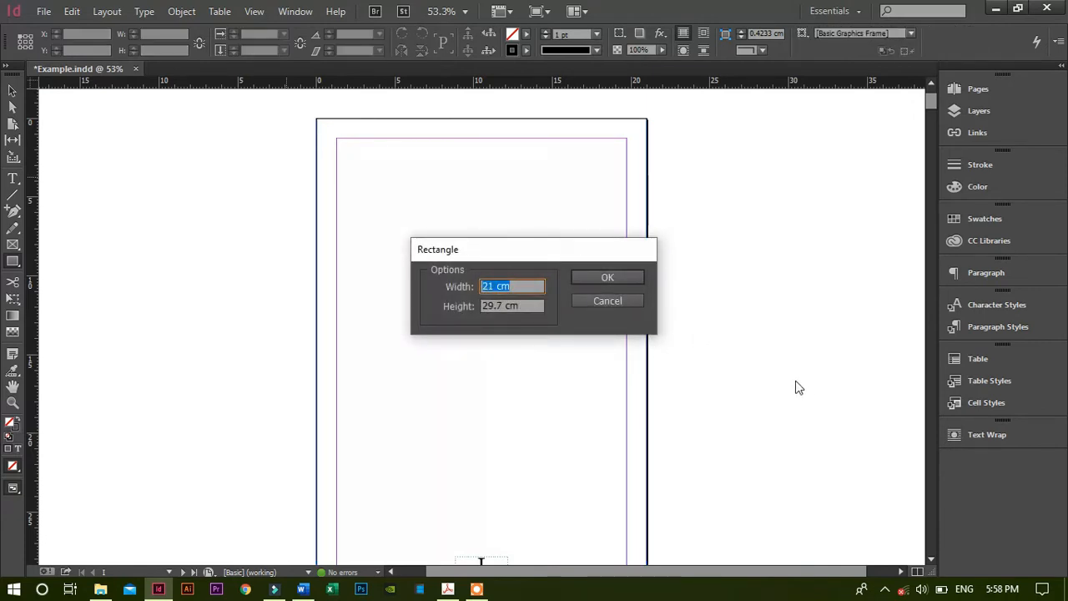
left_click(588, 302)
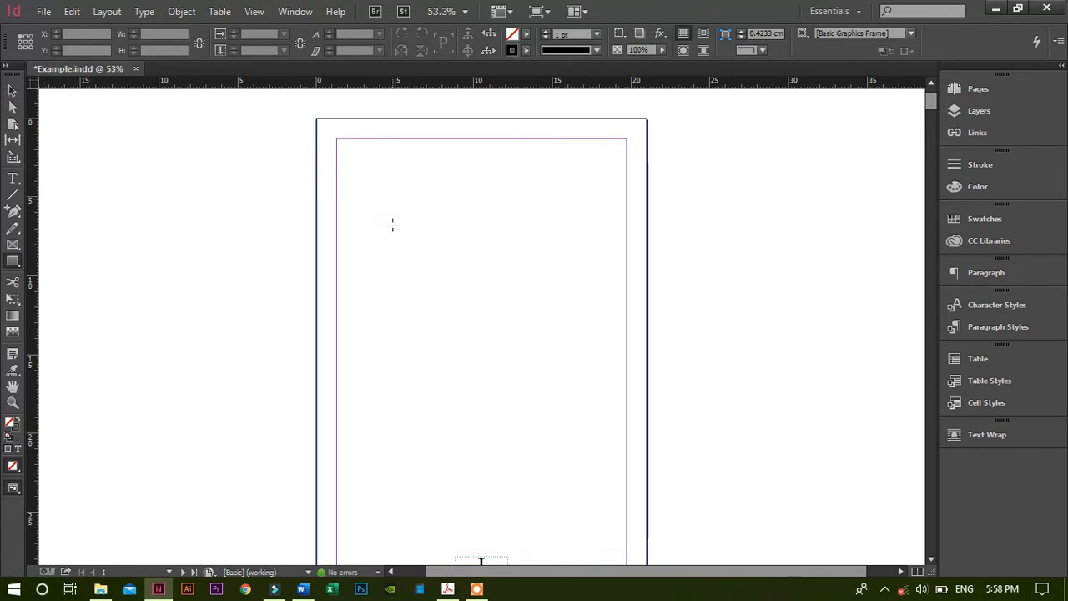
- Select the page-sized rectangle and increase its stroke weight to 10 pt
key("v")
left_click_drag(290, 221, 331, 186)
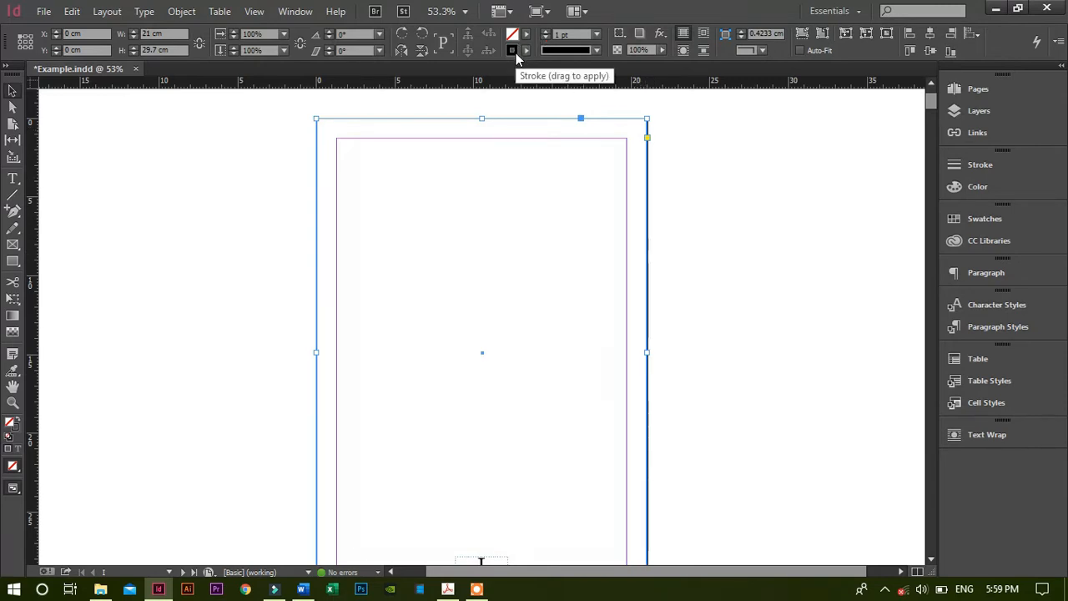
left_click(546, 35)
left_click(546, 36)
left_click(545, 35)
left_click(546, 35)
left_click(545, 35)
left_click(545, 35)
left_click(546, 35)
left_click(545, 35)
left_click(546, 36)
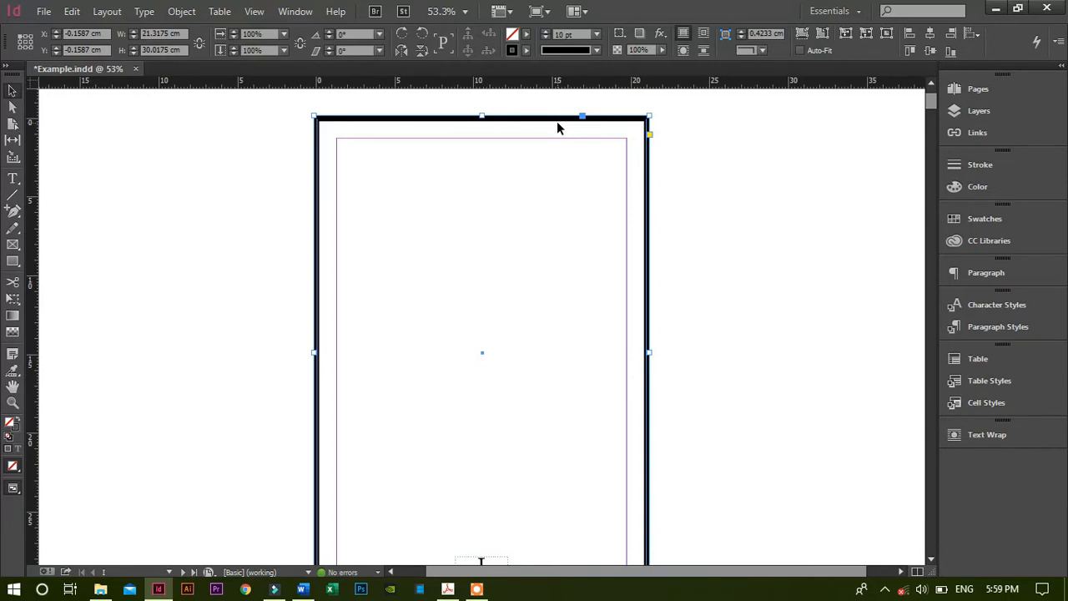
- With no object selected, set the fill colour to the red C=15 M=100 Y=100 K=0 swatch
left_click(481, 284)
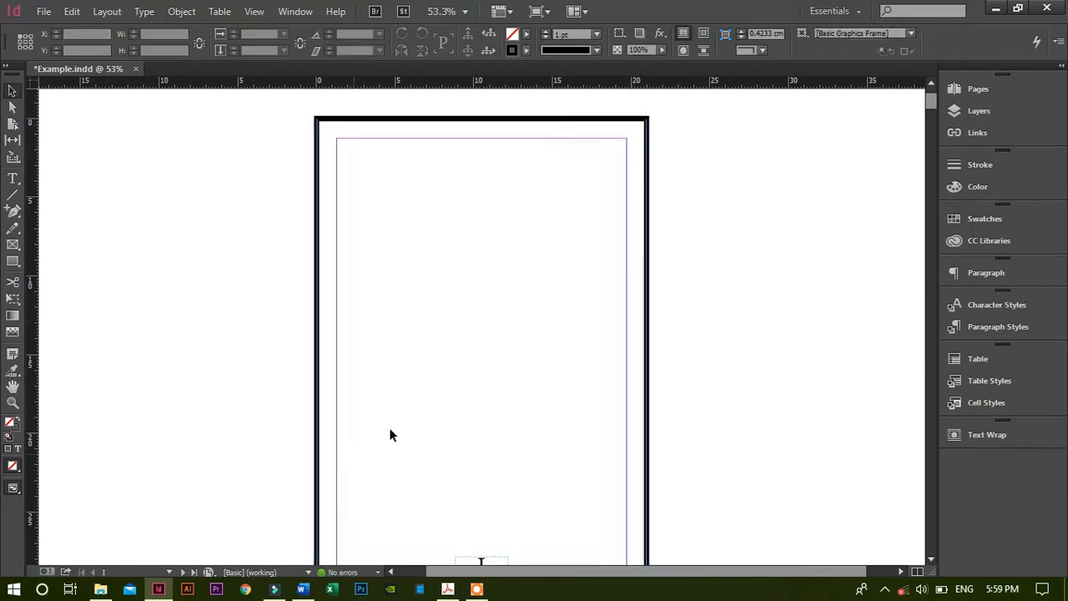
left_click_drag(455, 307, 480, 322)
left_click_drag(416, 251, 553, 437)
left_click(527, 34)
left_click(398, 161)
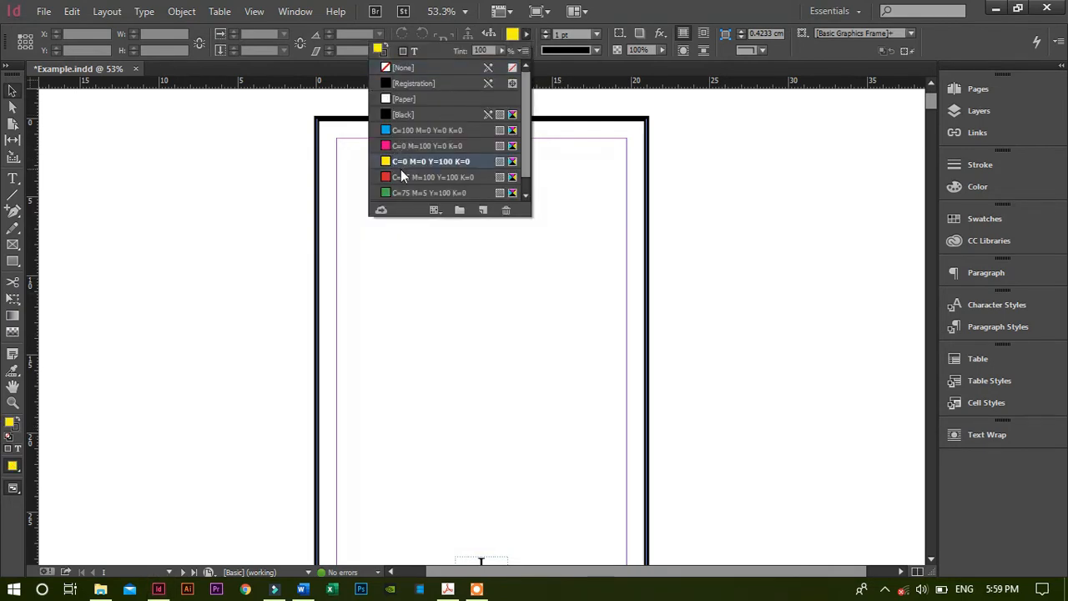
left_click(415, 177)
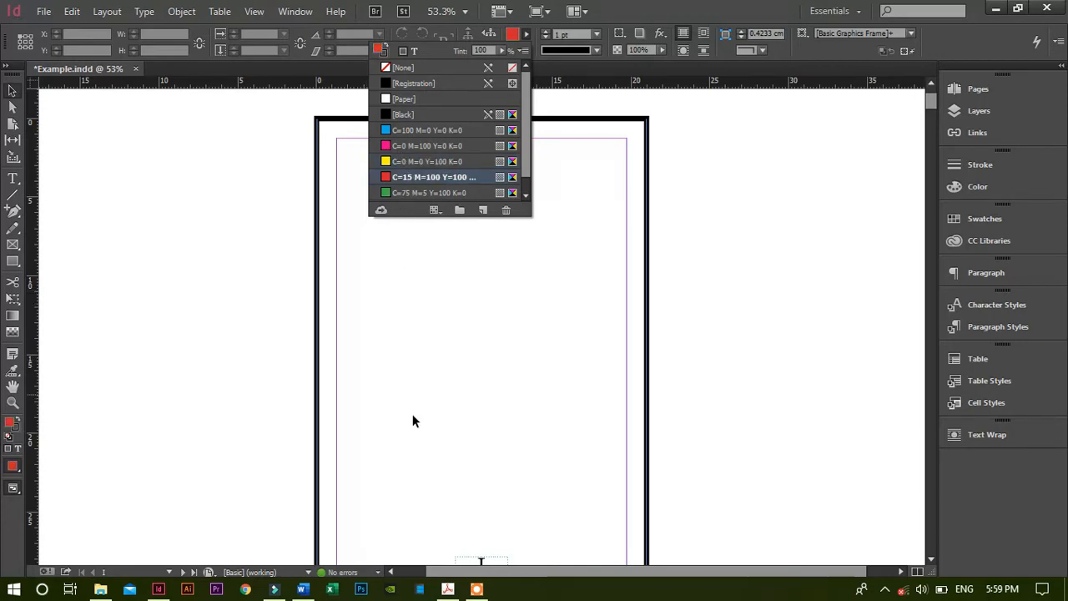
- Select the page-sized rectangle by its border and fill it with the red C=15 M=100 Y=100 K=0 swatch
left_click(319, 330)
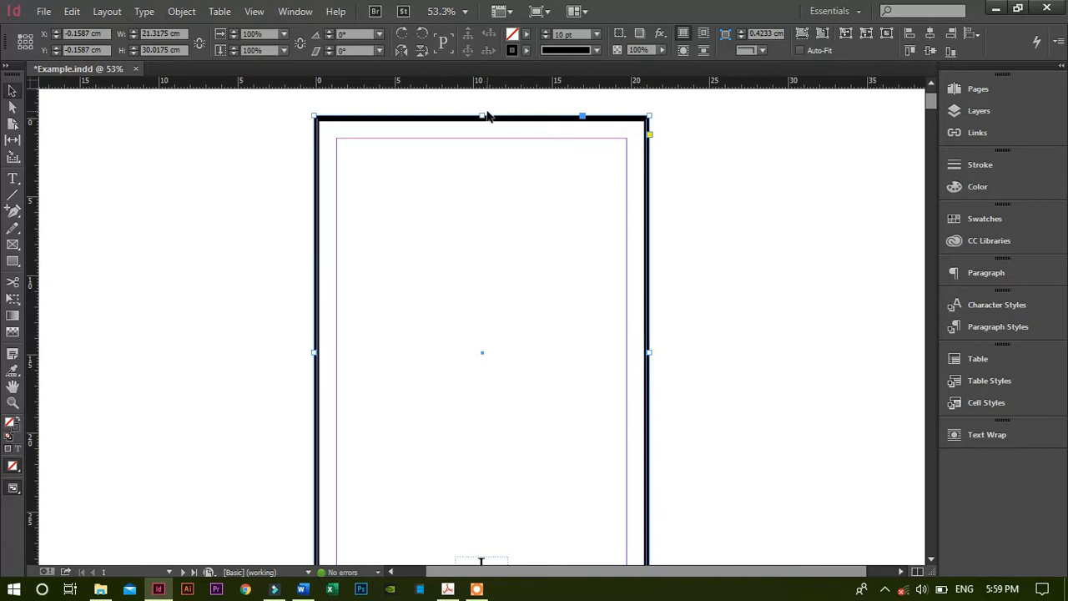
left_click(198, 239)
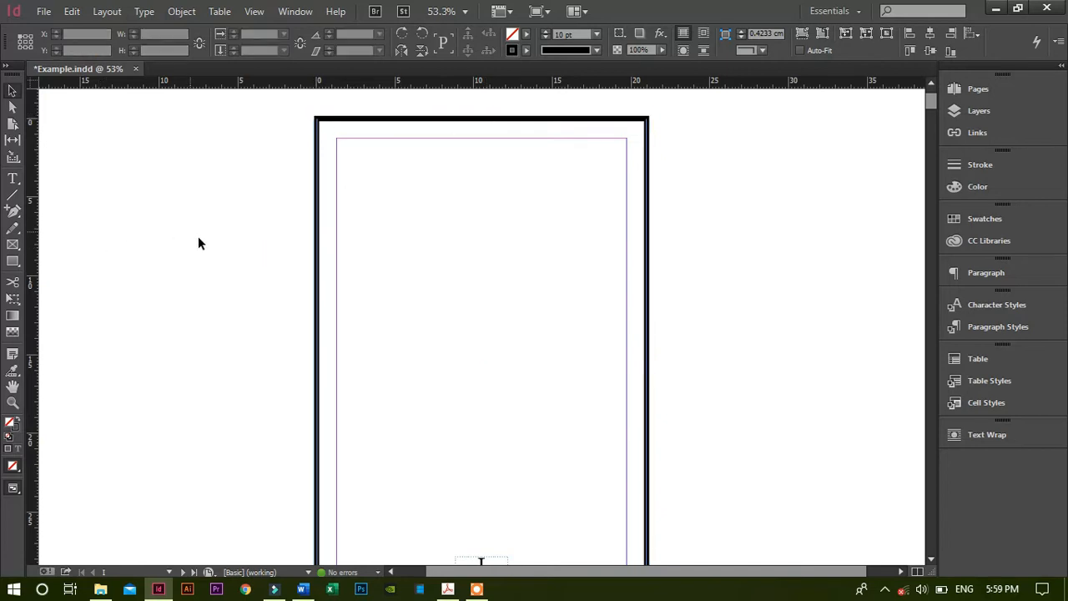
left_click(317, 235)
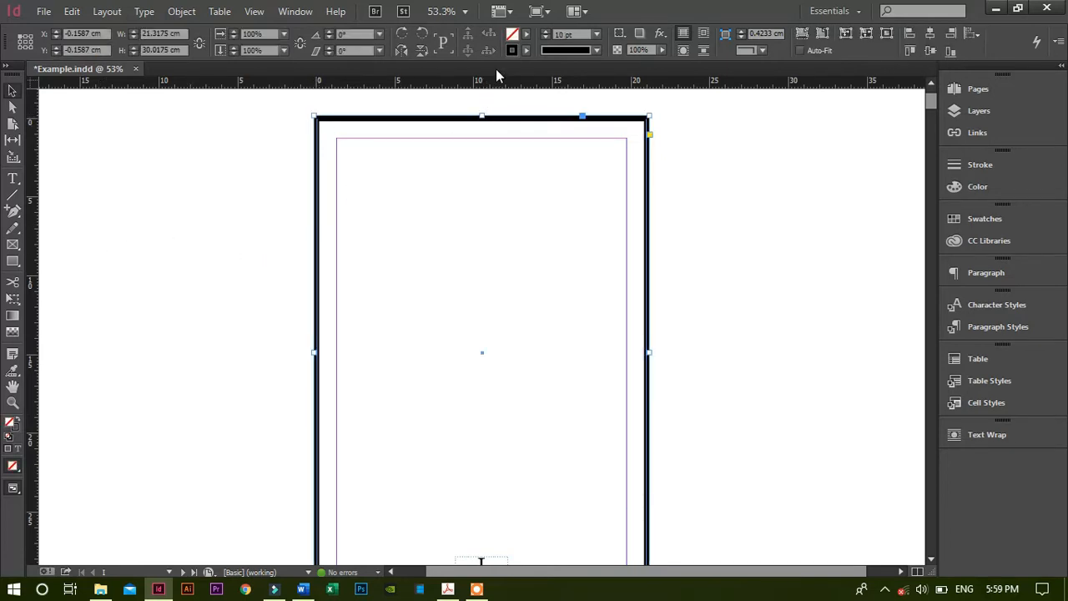
left_click(527, 35)
left_click(475, 176)
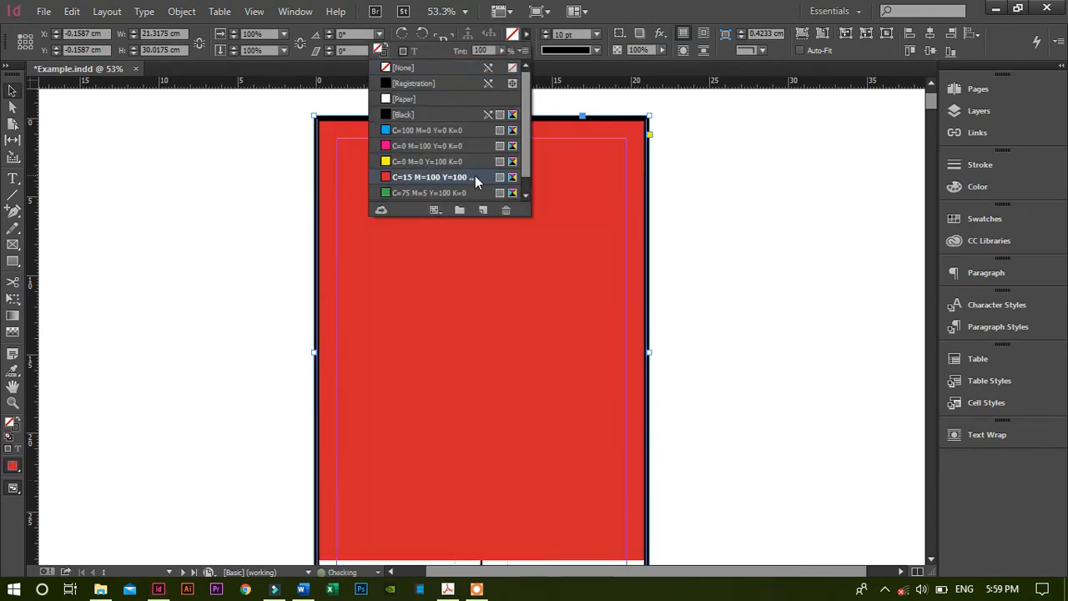
left_click(299, 322)
- Remove the red rectangle's black outline by setting its stroke colour to None
scroll(491, 259, "down", 10)
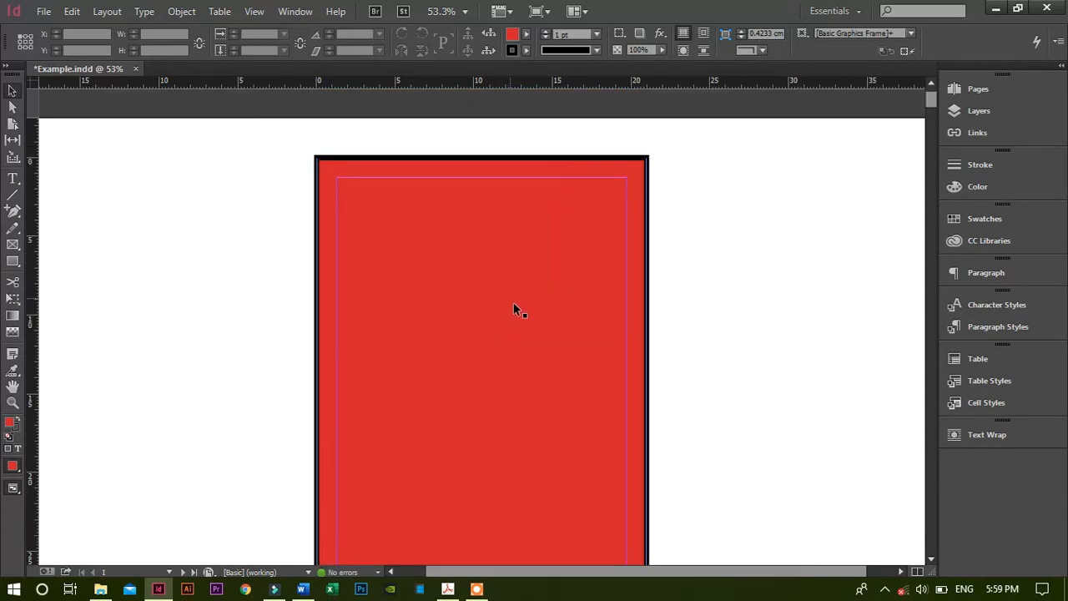
left_click(501, 206)
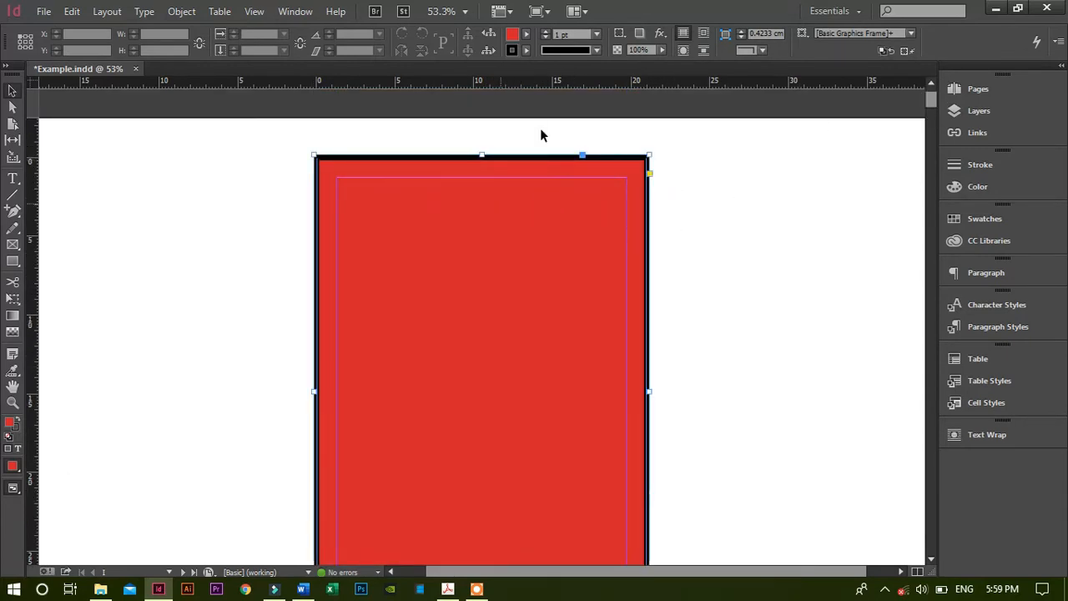
left_click(525, 51)
left_click(430, 83)
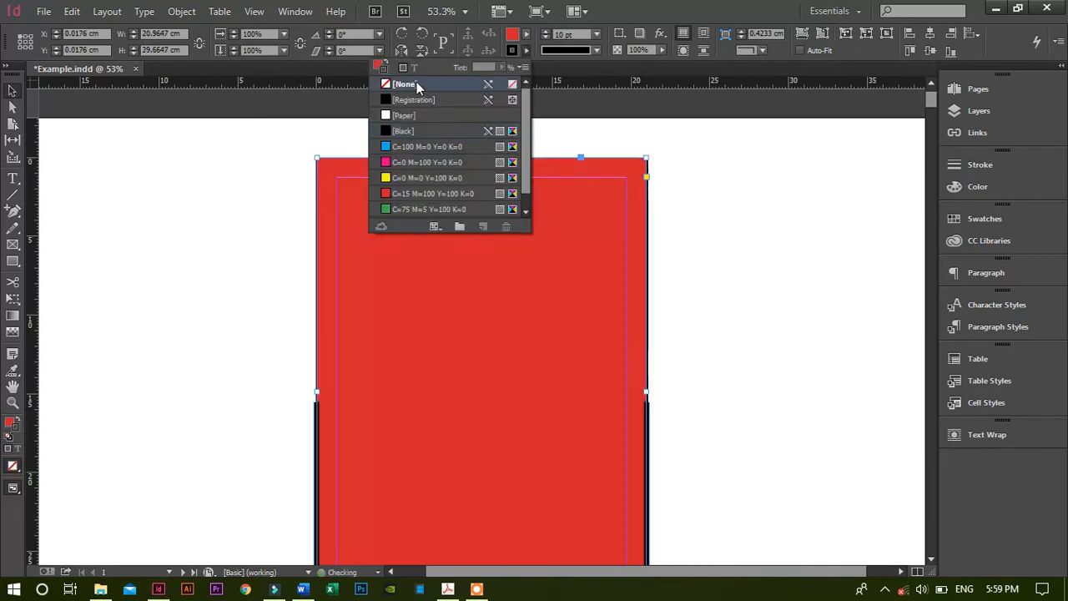
left_click(257, 356)
- Display the document's swatches with the rectangle selected and examine the swatch used for its fill
left_click(576, 341)
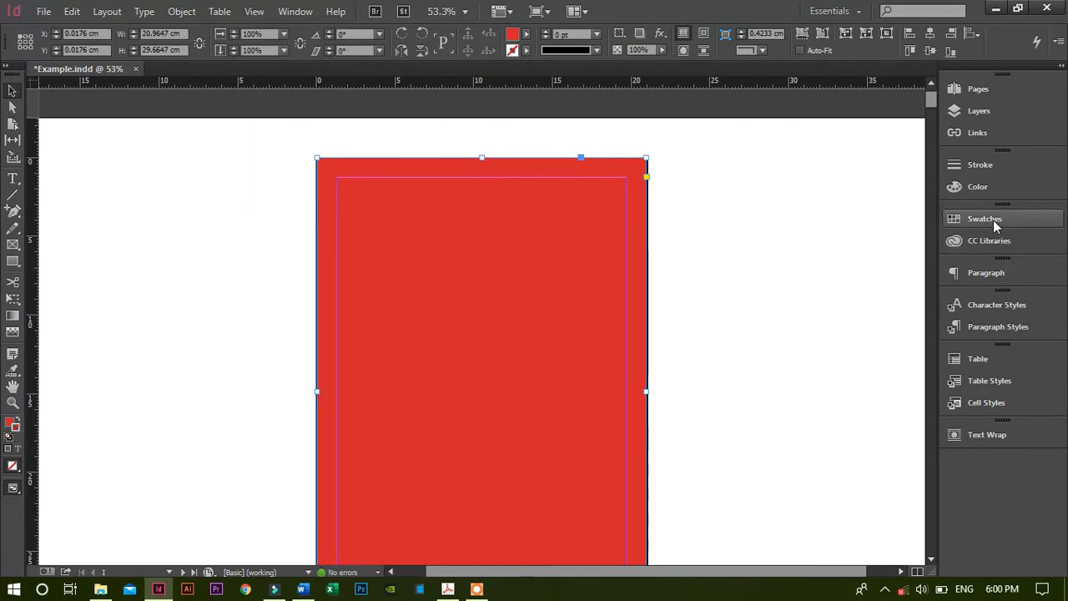
left_click(685, 259)
left_click(526, 281)
left_click(946, 218)
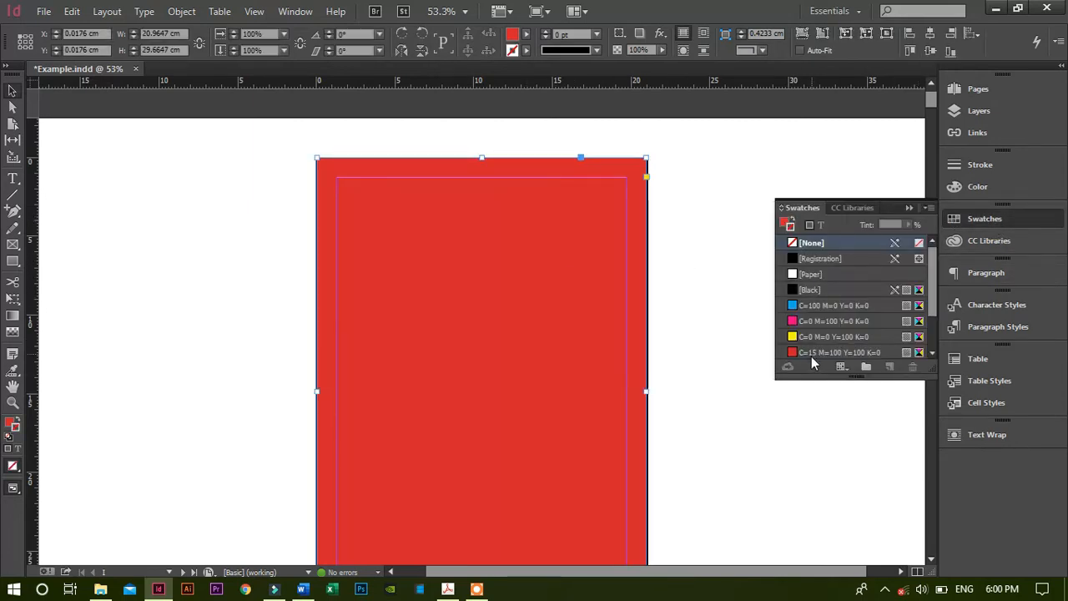
left_click(785, 226)
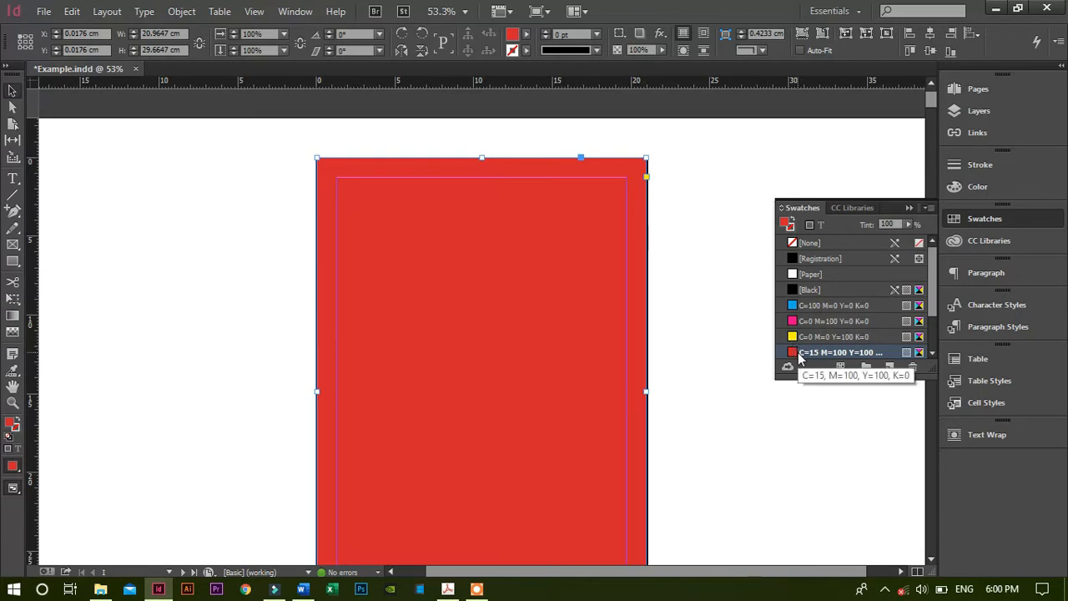
scroll(792, 284, "down", 2)
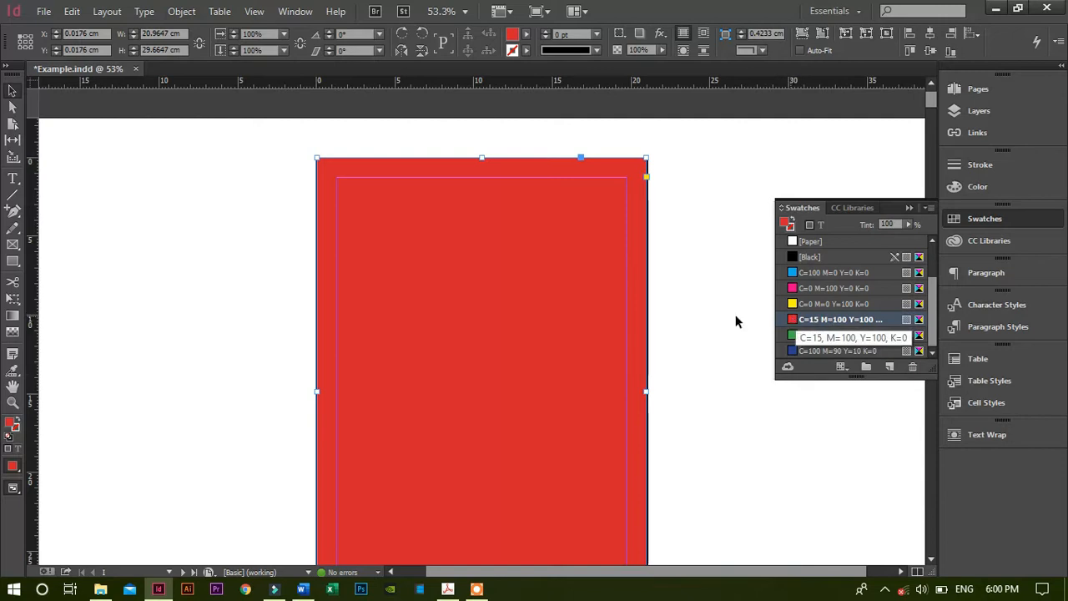
left_click(679, 272)
left_click(539, 317)
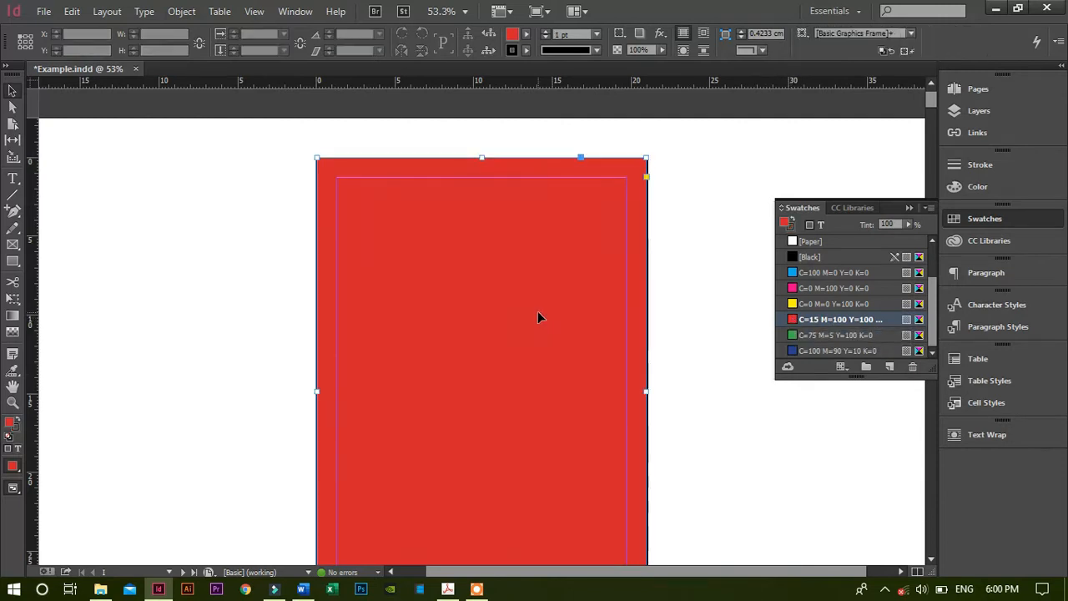
- Examine the CMYK settings of the rectangle's red C=15 M=100 Y=100 K=0 swatch and leave them as they are
scroll(811, 288, "up", 3)
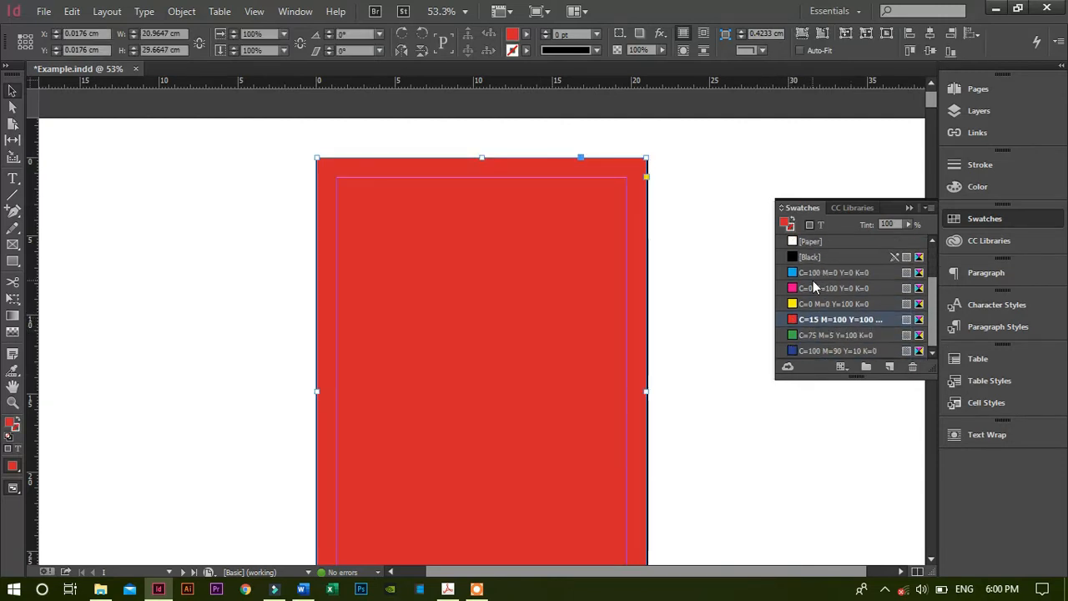
scroll(813, 292, "down", 3)
double_click(794, 320)
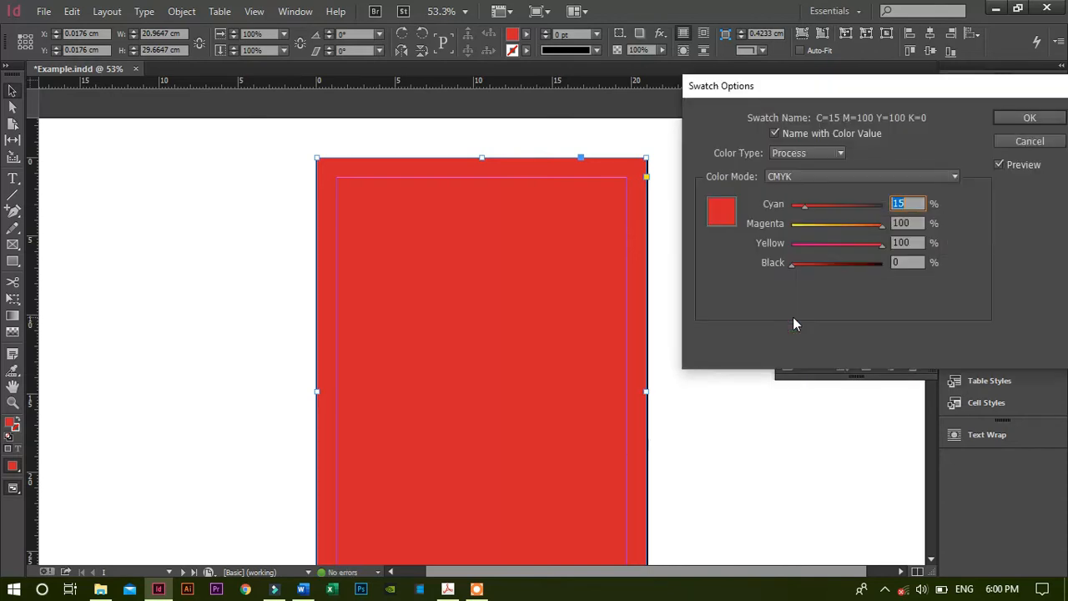
left_click(1022, 141)
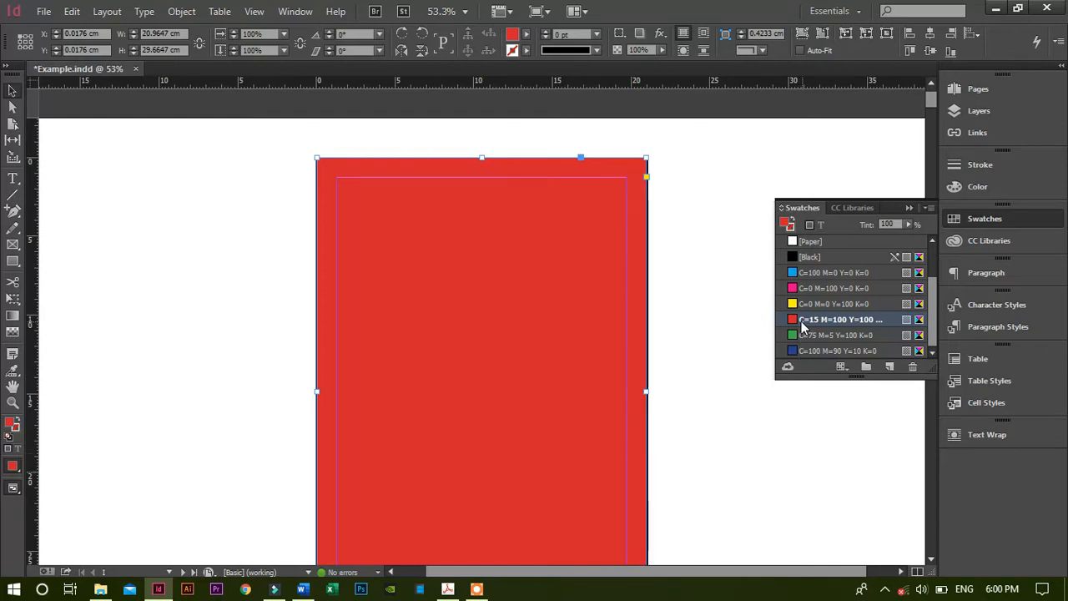
- With the page-sized rectangle selected, create a copy of its red C=15 M=100 Y=100 K=0 swatch
left_click(703, 302)
left_click(610, 304)
left_click(889, 368)
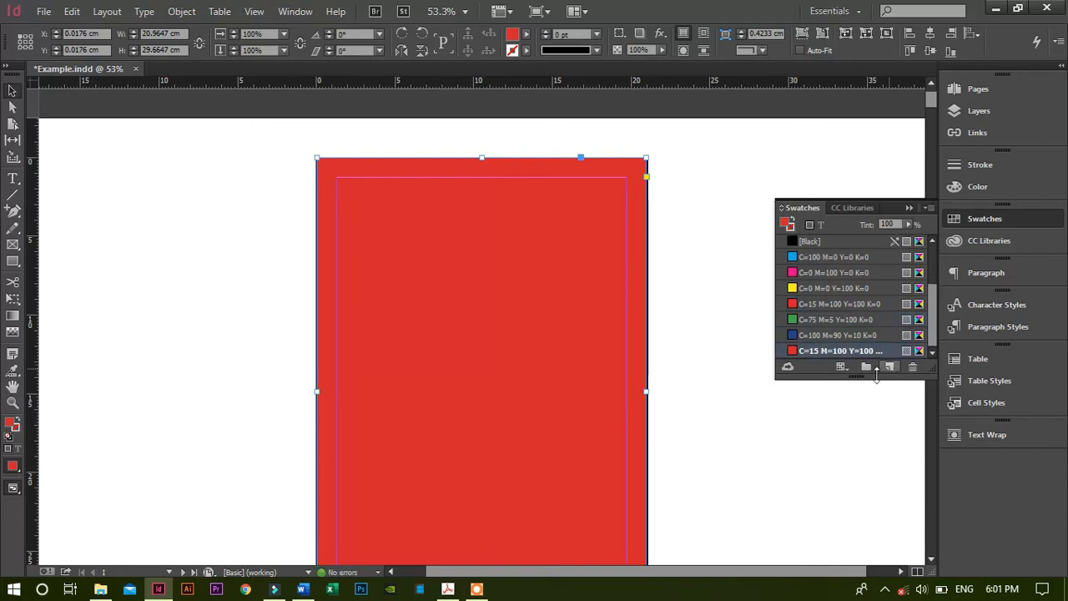
- Set the copied swatch's Black value to 31% and compare the rectangle's colour with the preview off and on
double_click(794, 353)
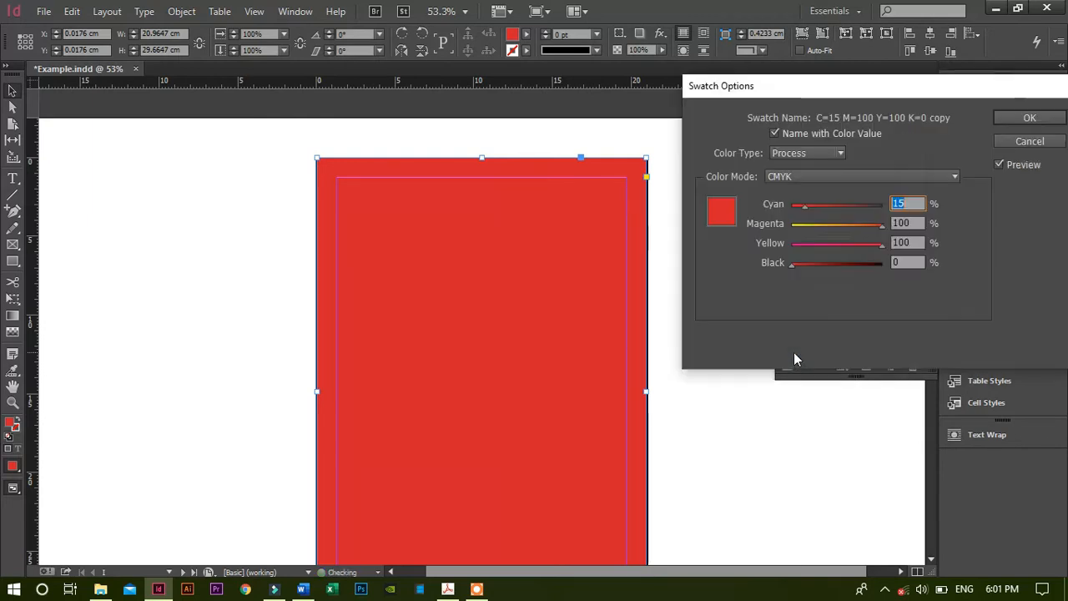
left_click_drag(832, 226, 894, 235)
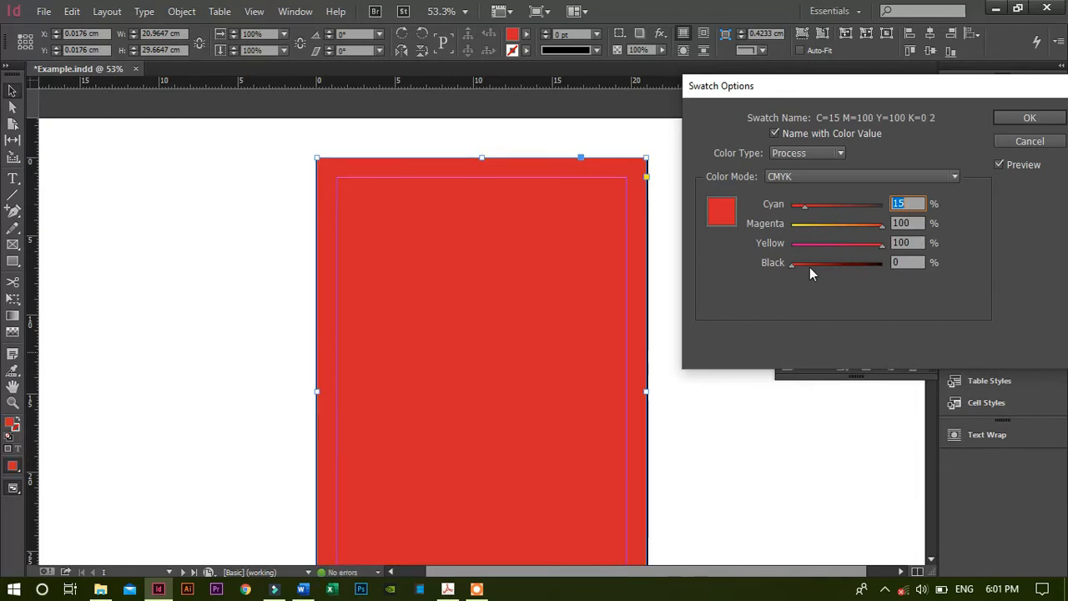
left_click(810, 265)
left_click(834, 267)
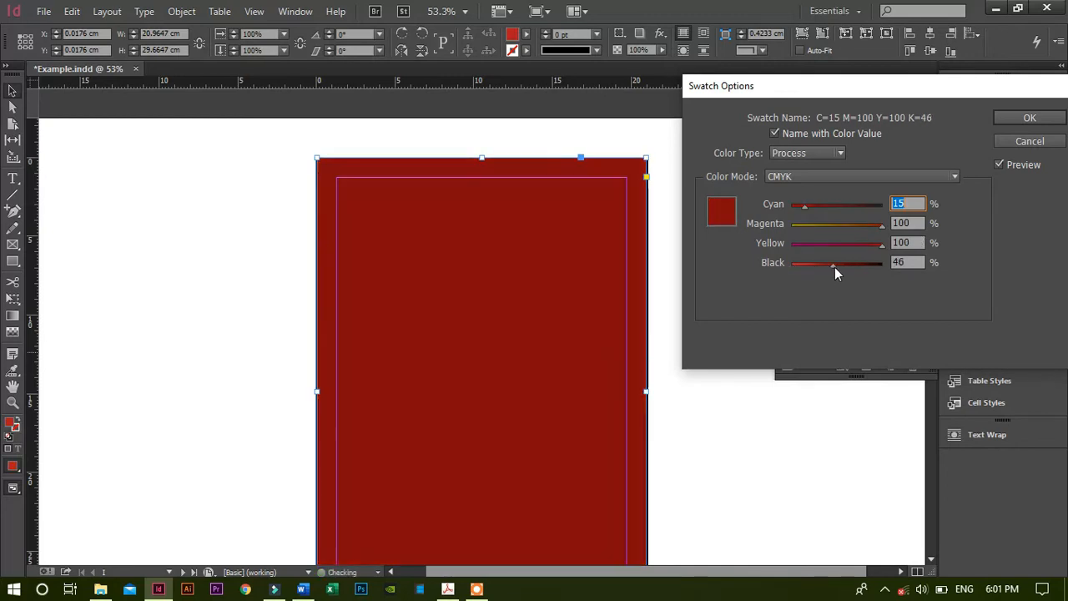
left_click(843, 267)
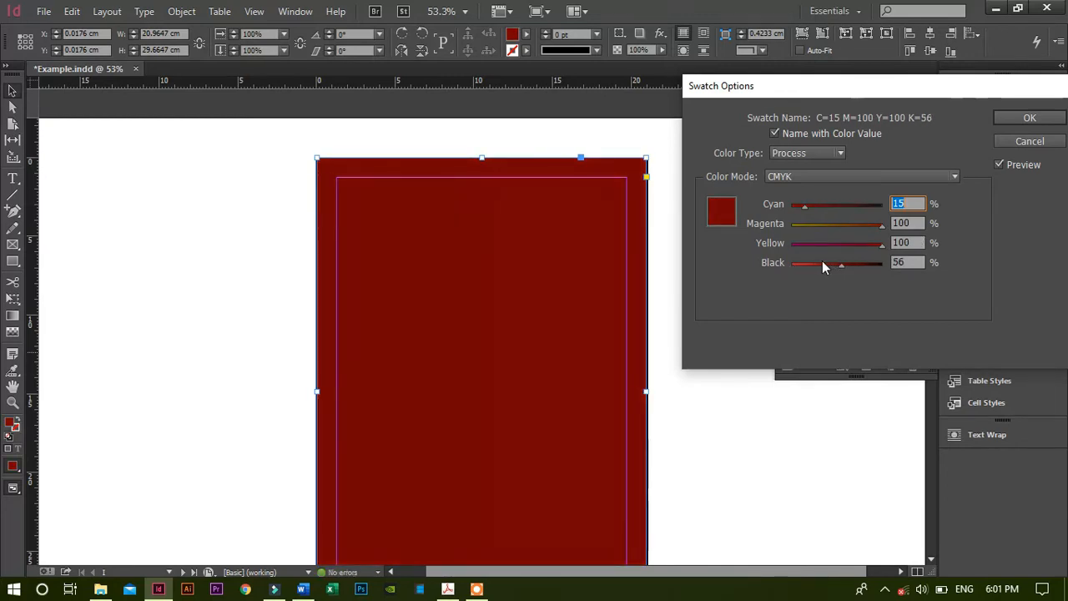
left_click(820, 262)
left_click_drag(855, 93, 661, 99)
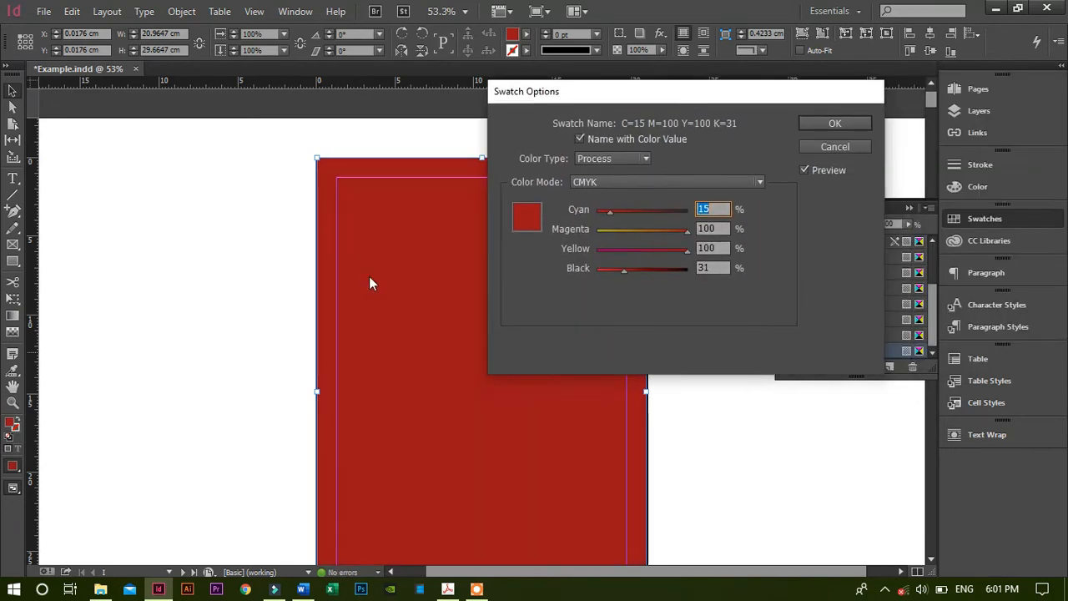
left_click(803, 168)
left_click(803, 170)
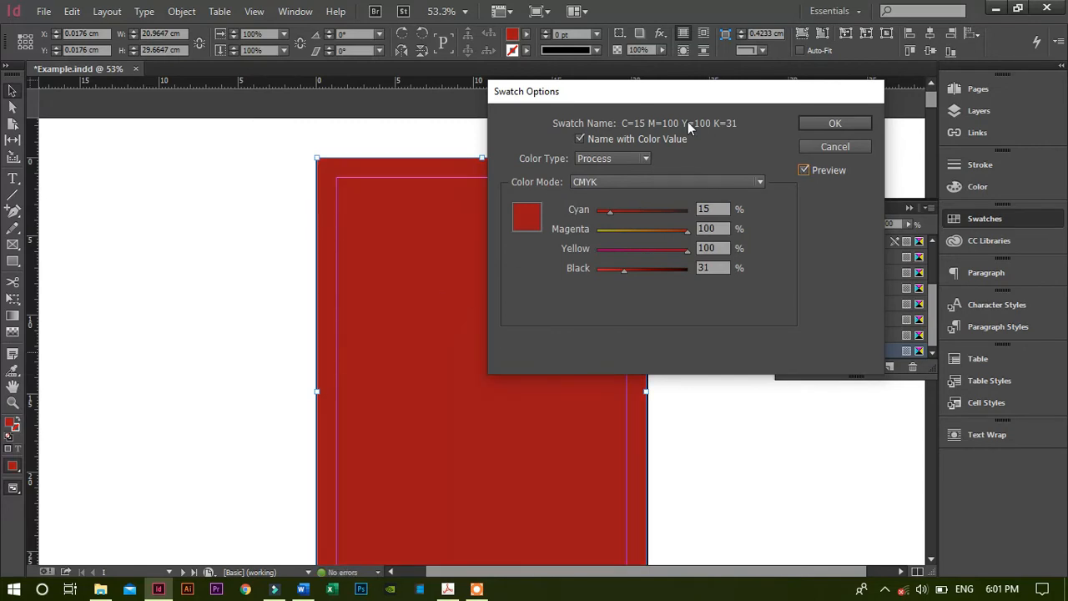
- Lower the copied swatch's Yellow value to 69% and apply the new colour to the rectangle
left_click_drag(762, 86, 899, 50)
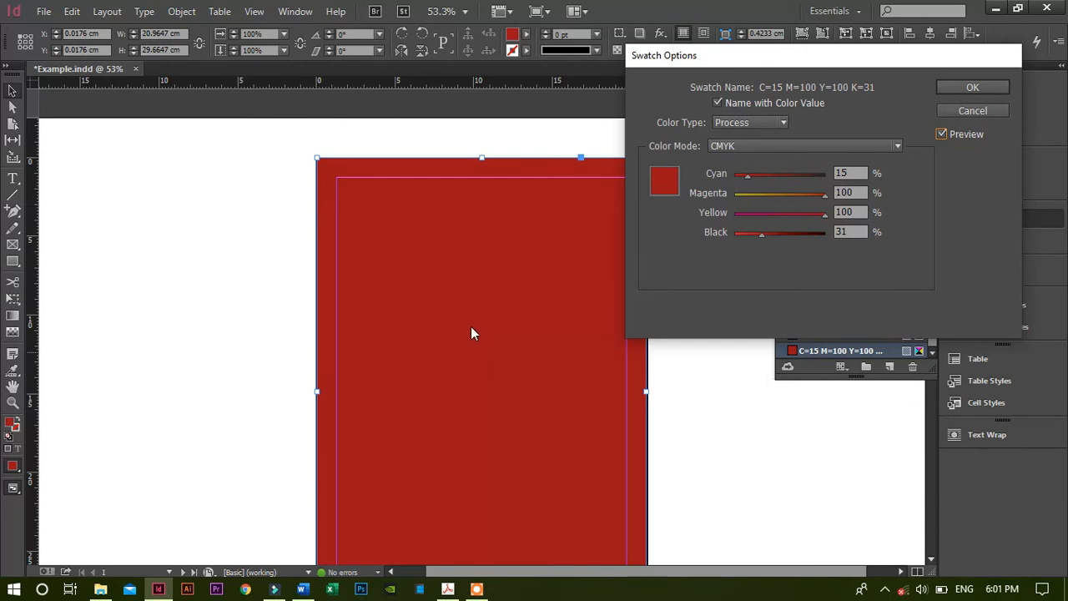
mouse_move(774, 215)
left_mouse_down()
mouse_move(758, 214)
mouse_move(789, 217)
left_mouse_up()
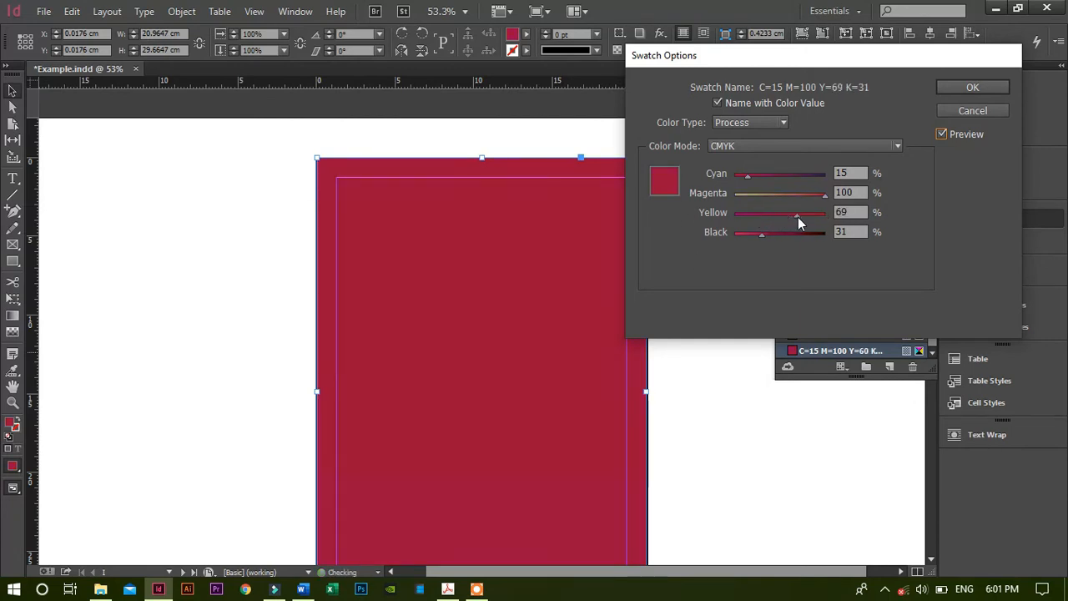
left_click(971, 87)
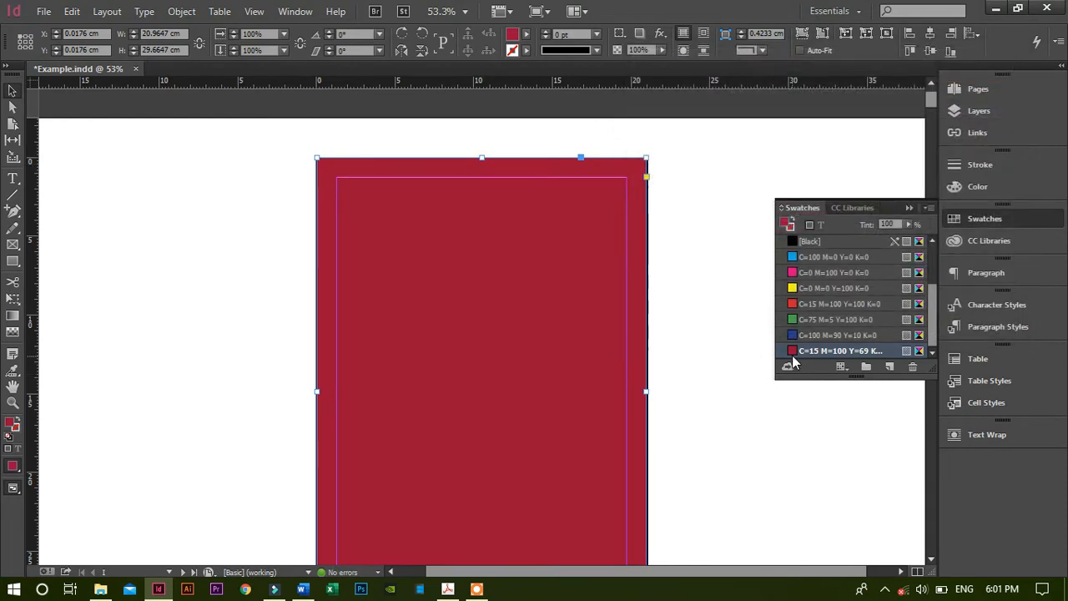
- Reselect the rectangle and review the settings of its C=15 M=100 Y=69 K=31 swatch, leaving nothing selected
left_click(731, 292)
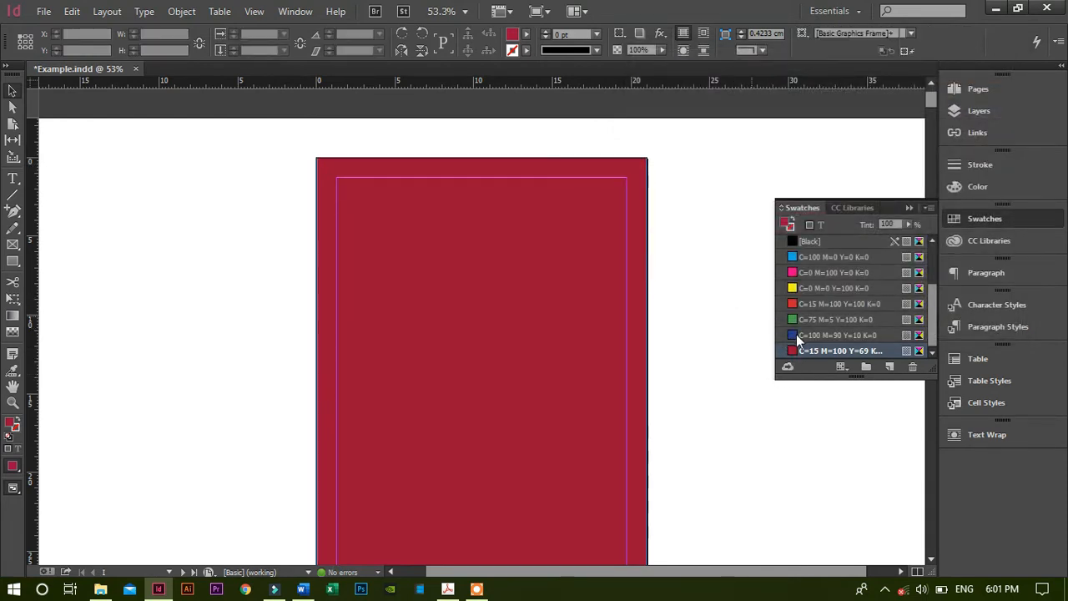
scroll(651, 292, "down", 2)
left_click(460, 309)
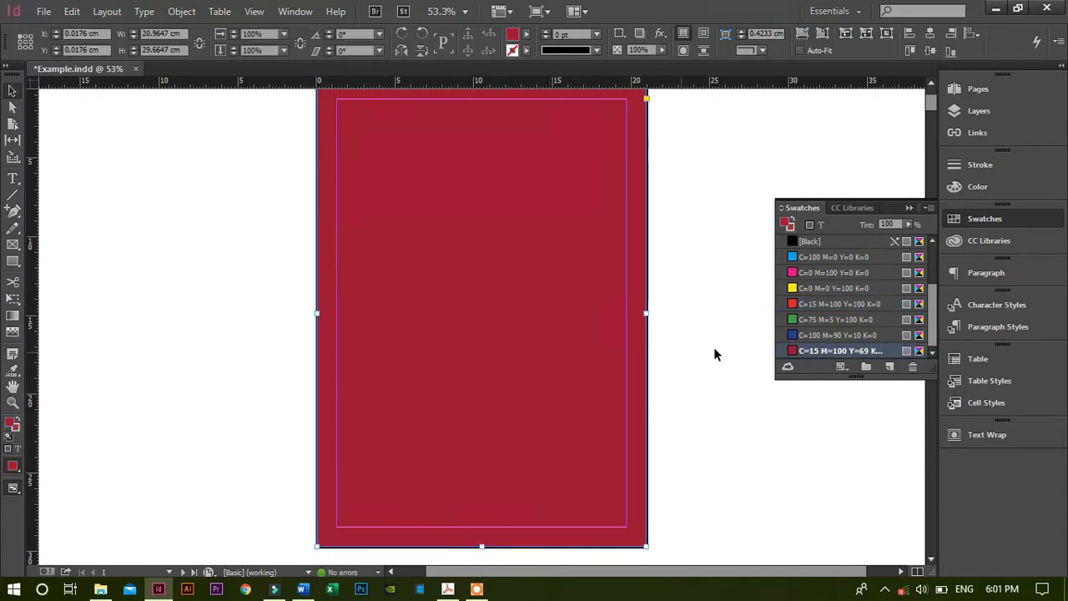
double_click(799, 351)
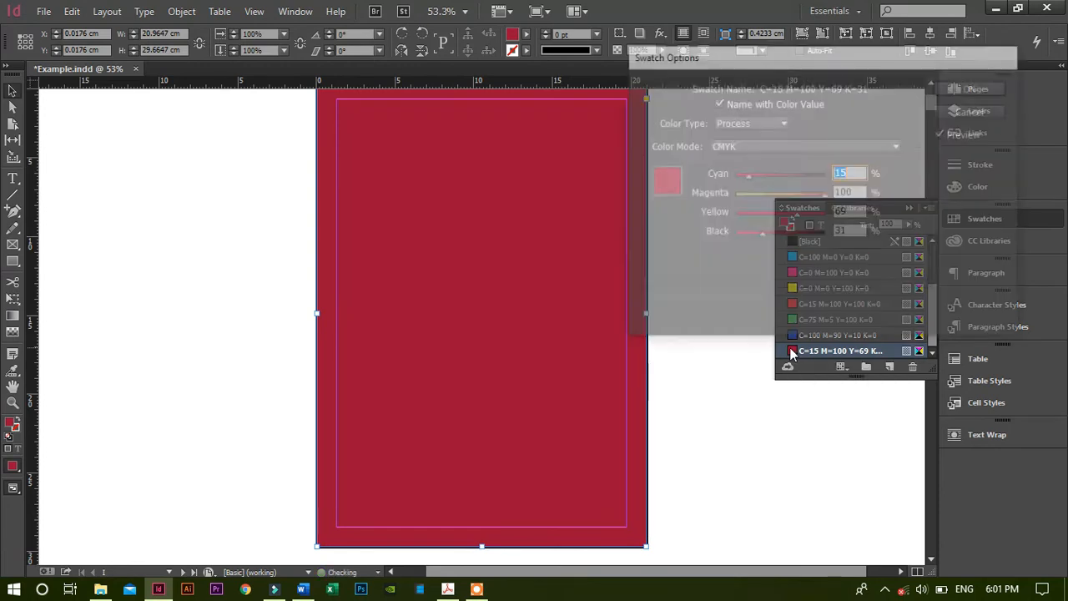
left_click(972, 110)
double_click(851, 351)
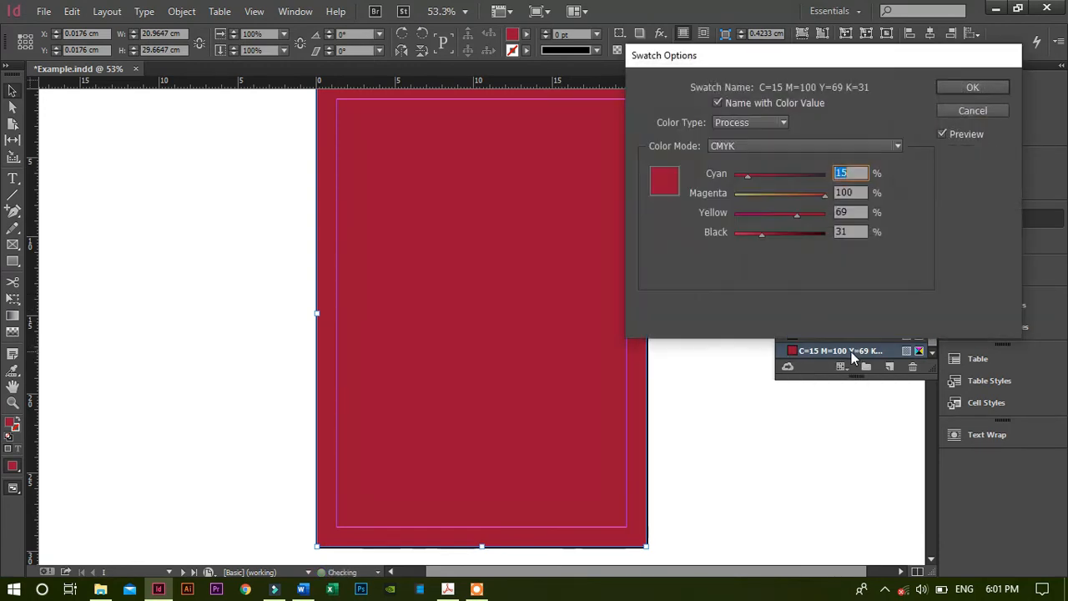
left_click(961, 88)
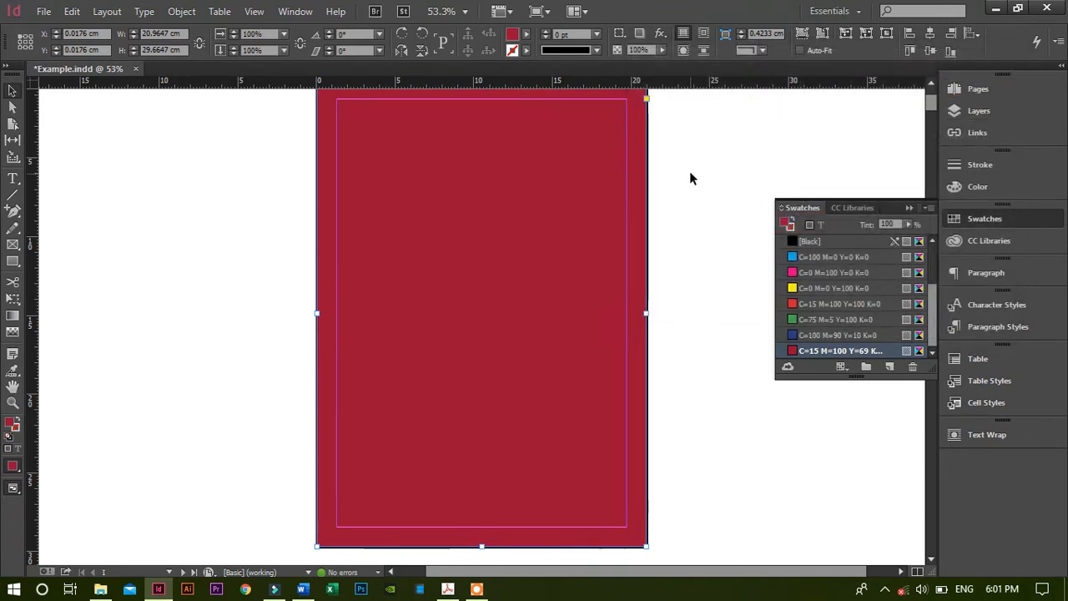
left_click(682, 192)
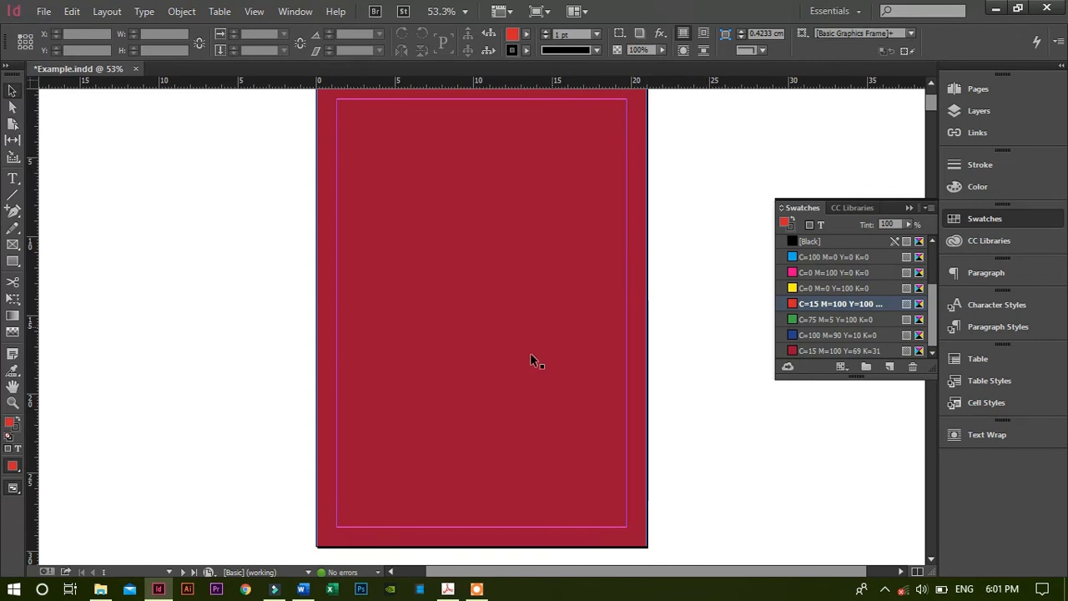
- Shorten the page-sized rectangle from its lower edge to about 14.83 cm high, covering only the upper half of the page
scroll(481, 385, "up", 2)
scroll(457, 409, "down", 3)
scroll(396, 426, "up", 2)
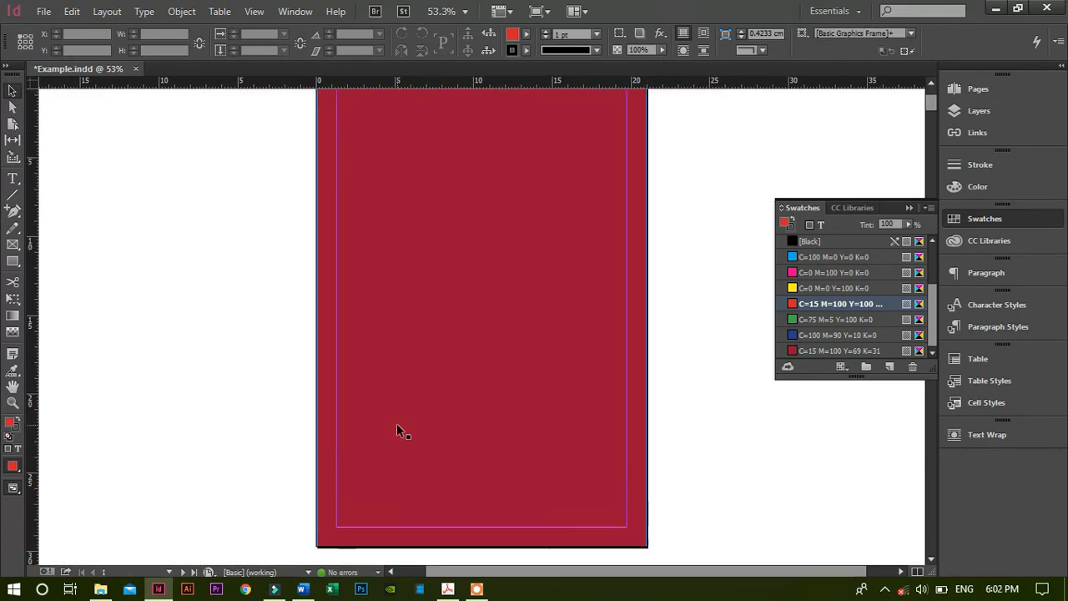
scroll(397, 425, "down", 1)
left_click(412, 392)
left_click_drag(481, 546, 496, 312)
scroll(372, 295, "up", 2)
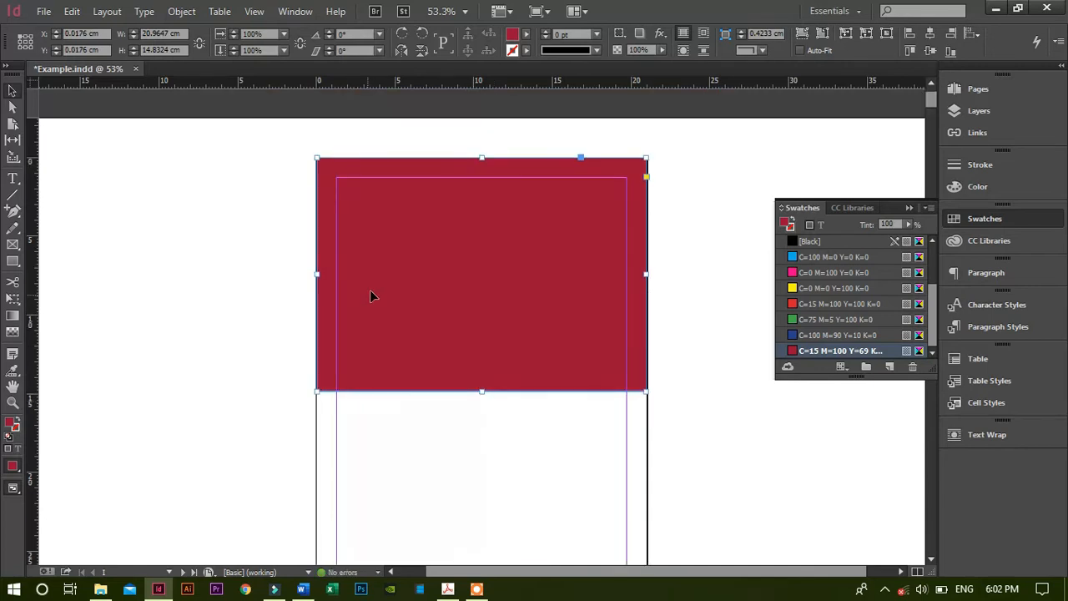
left_click(300, 377)
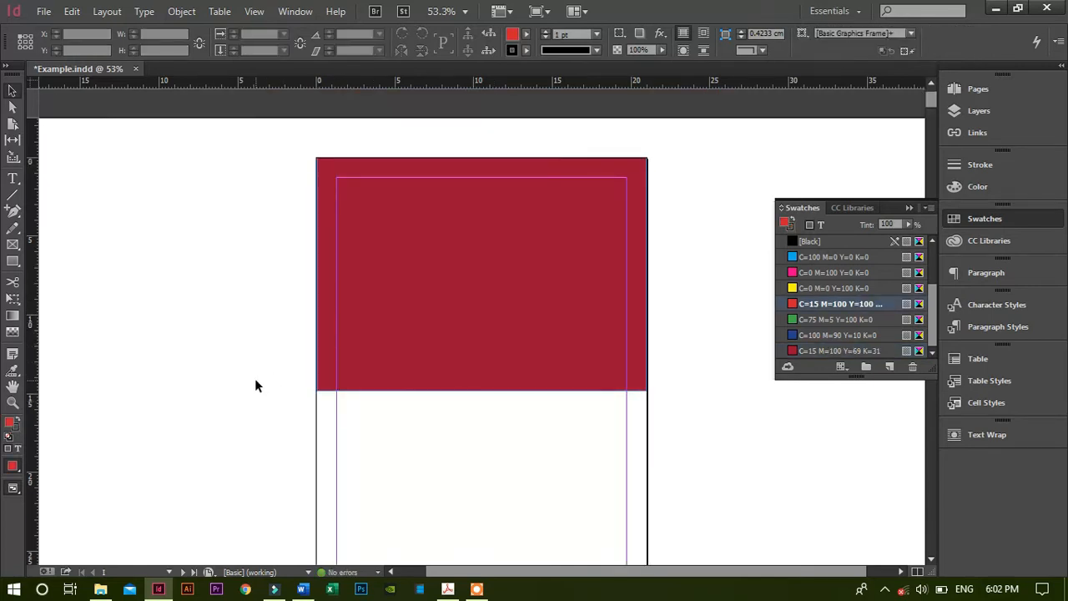
- Draw a red rectangle about 21 by 14.9 cm over the empty lower half of the page and delete it
key("m")
scroll(304, 408, "down", 2)
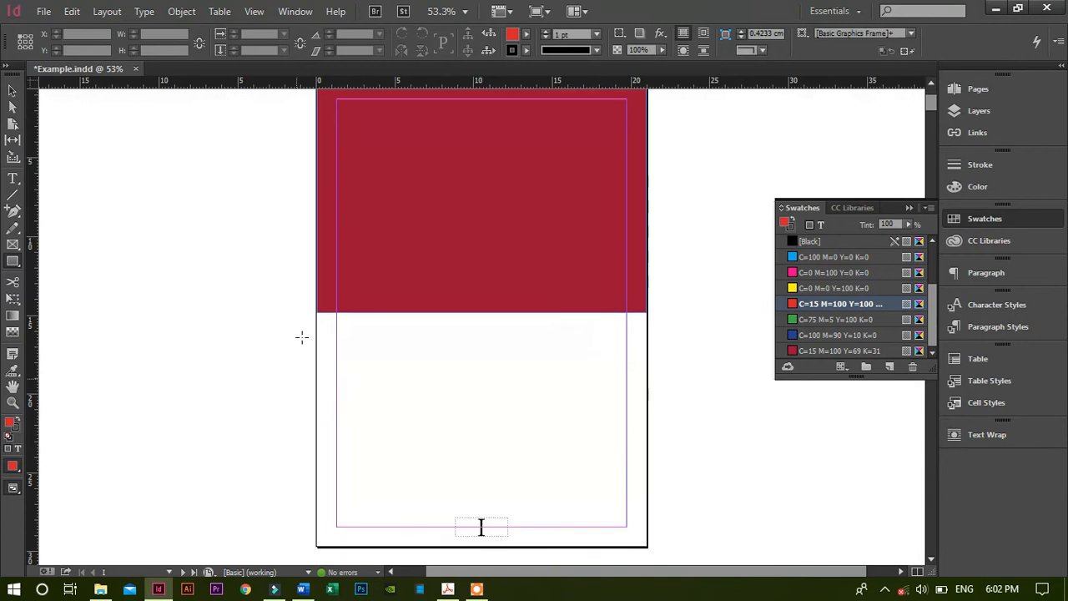
left_click_drag(317, 312, 637, 551)
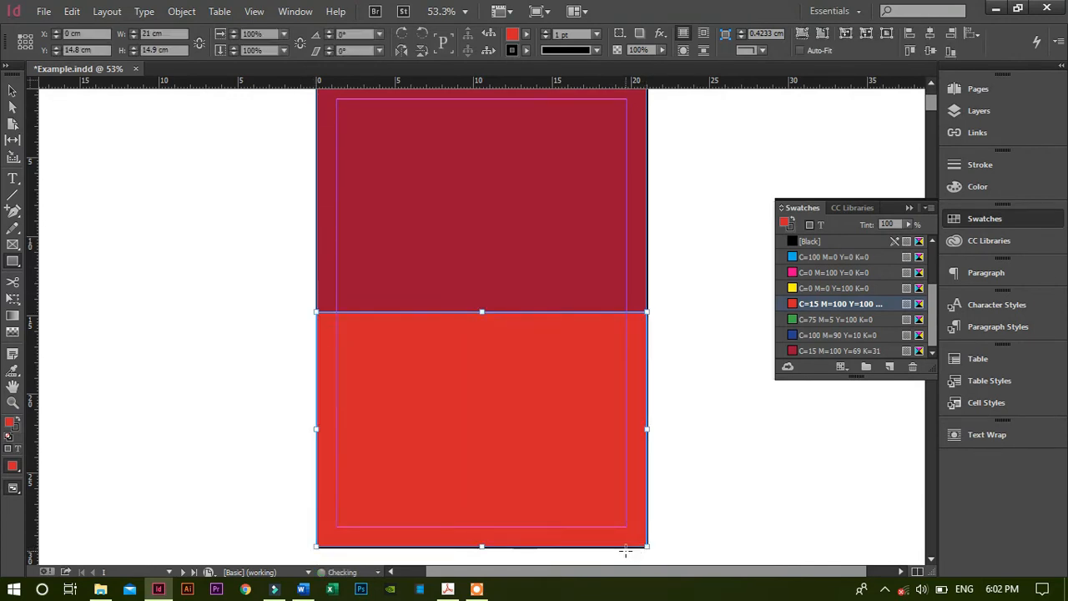
left_click(12, 90)
key("Delete")
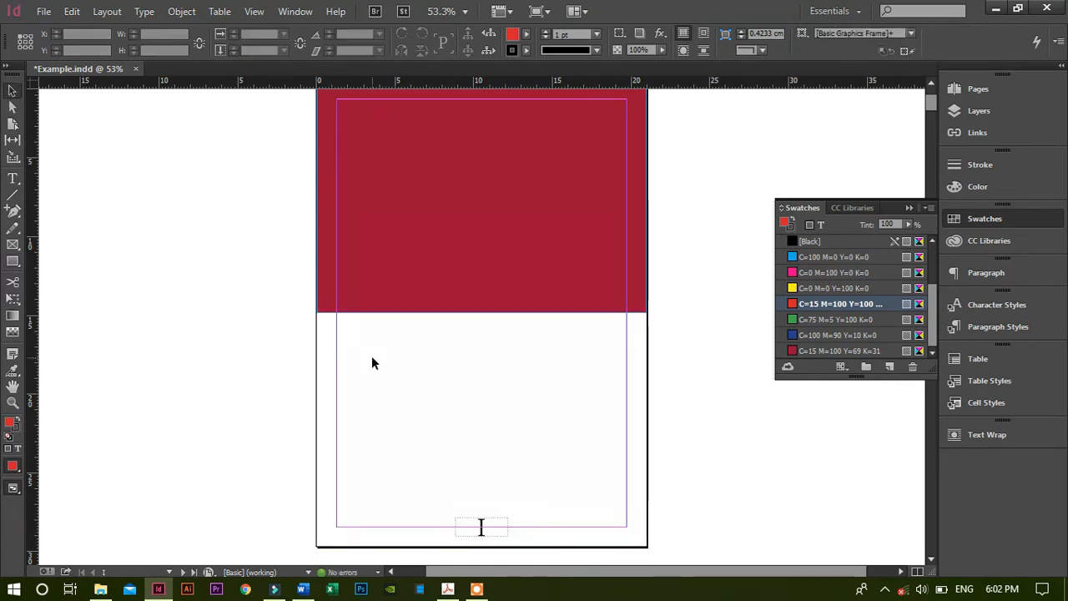
- Duplicate the dark red rectangle into the lower half of the page and move the copy up to about Y=6.6 cm
left_click(407, 254)
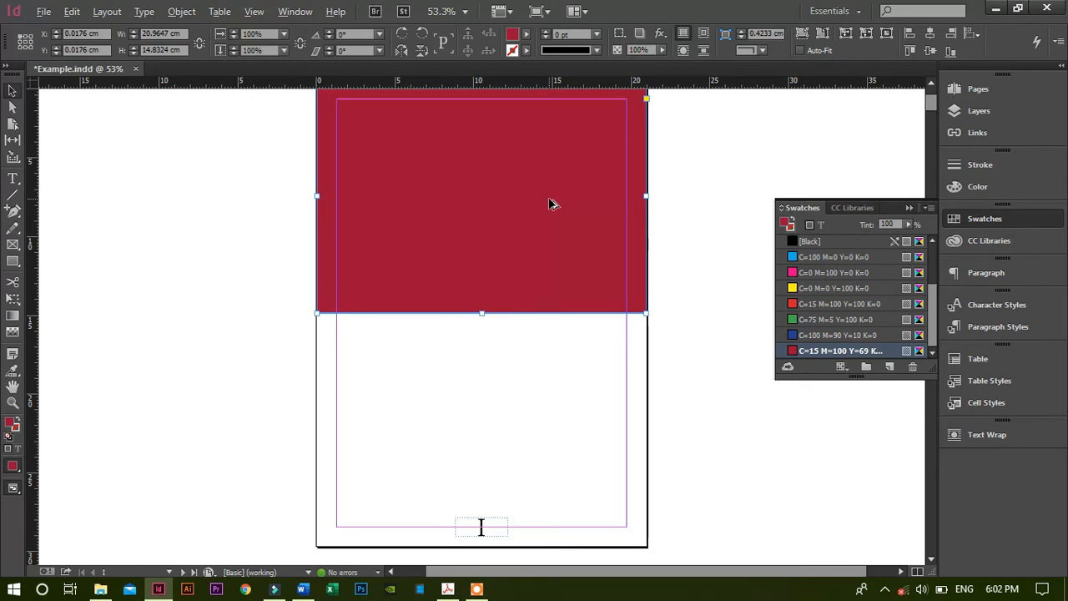
left_click_drag(551, 204, 539, 438)
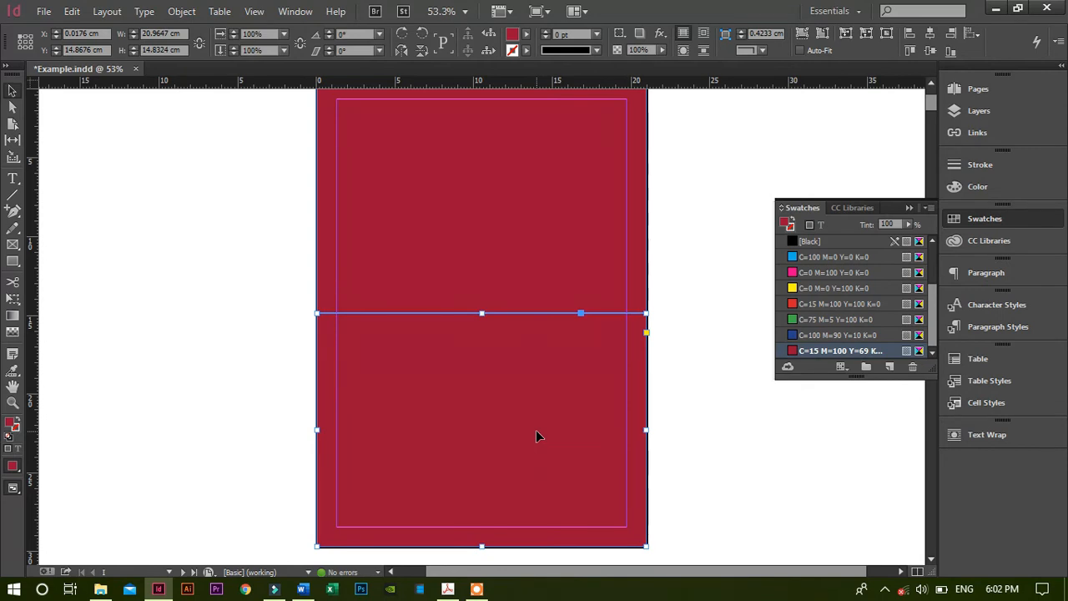
left_click_drag(536, 432, 543, 309)
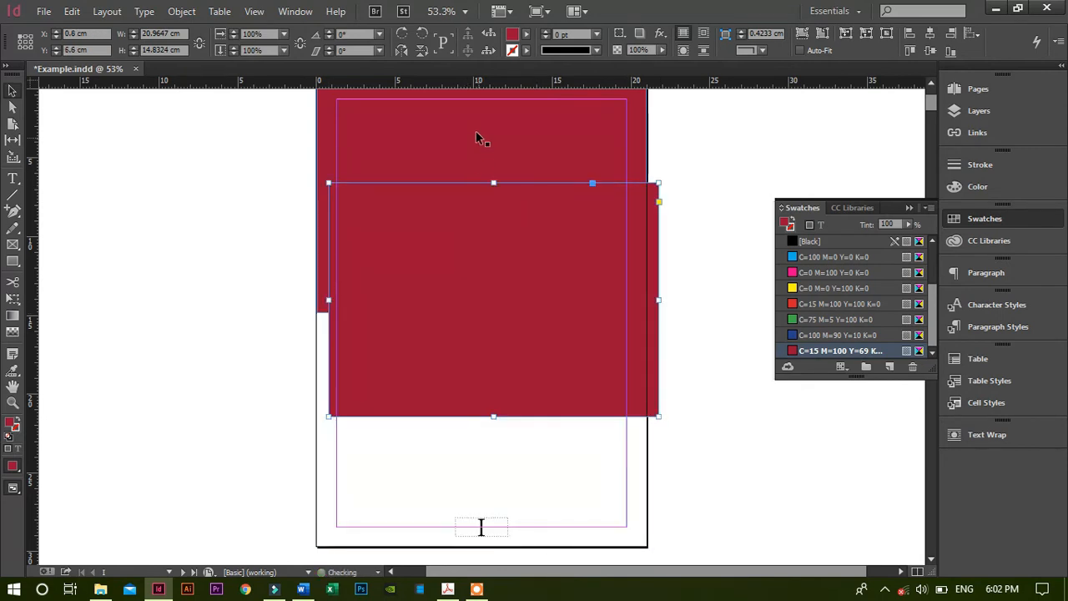
- Shorten the original rectangle to about 4.78 cm high at the page's upper edge and delete the taller duplicate below it
left_click_drag(483, 313, 483, 154)
left_click(463, 305)
left_click_drag(461, 305, 449, 298)
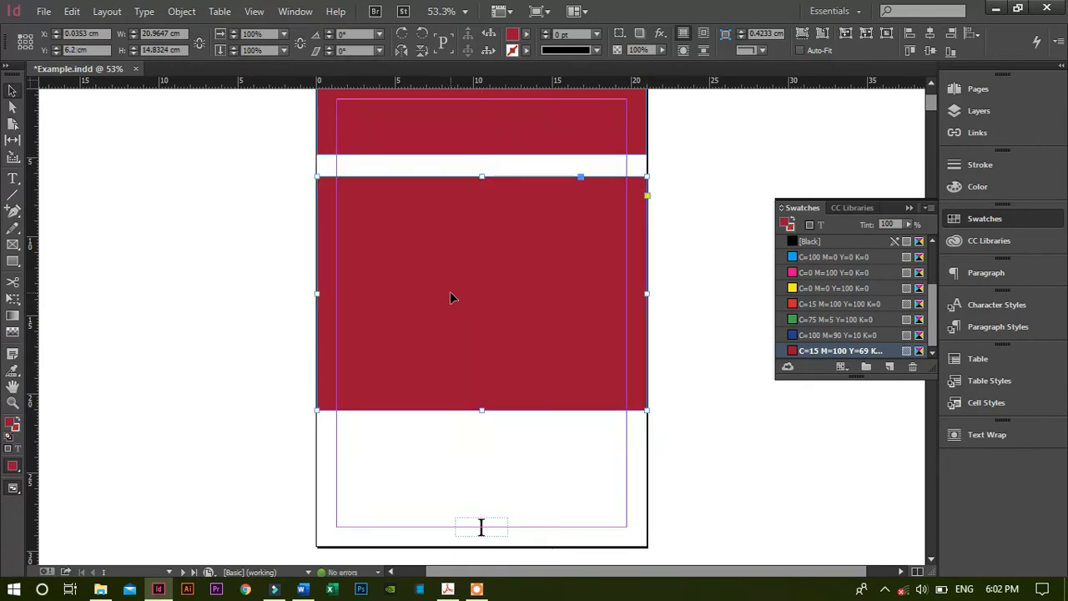
left_click(302, 254)
left_click(411, 255)
key("Delete")
- Duplicate the dark red band three times down the page with similar gaps, placing the last two copies at about Y=13 cm and Y=19.38 cm
scroll(429, 167, "up", 1)
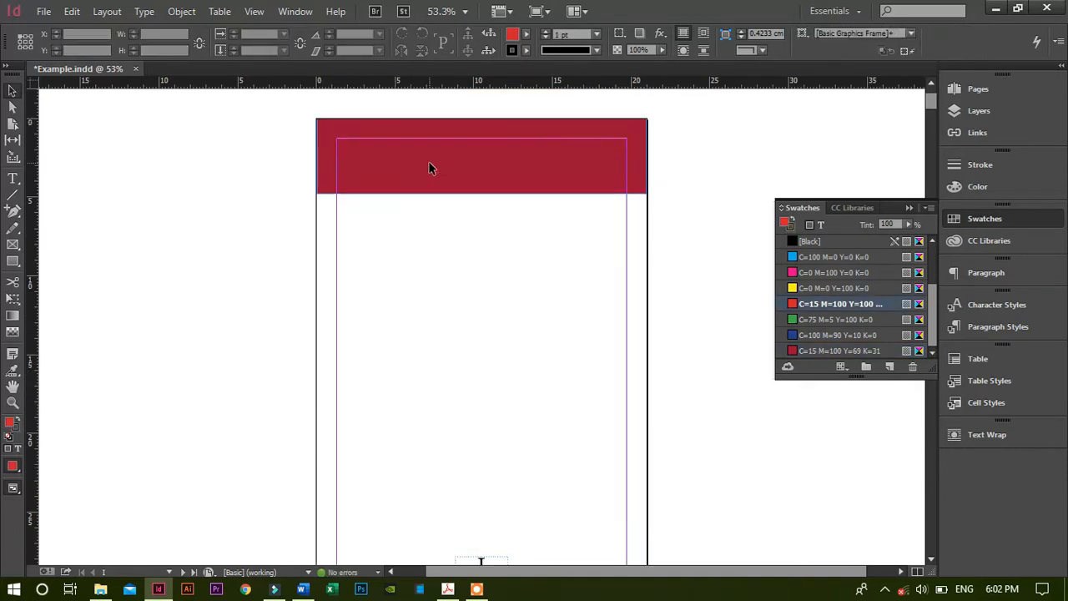
left_click(432, 171)
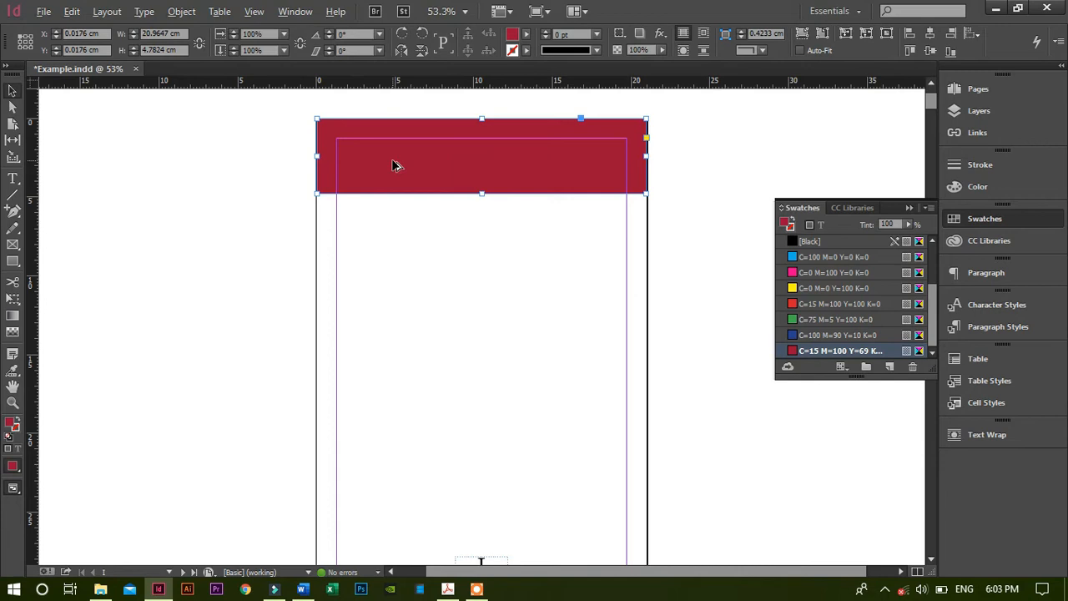
left_click_drag(396, 165, 404, 370)
scroll(403, 370, "down", 2)
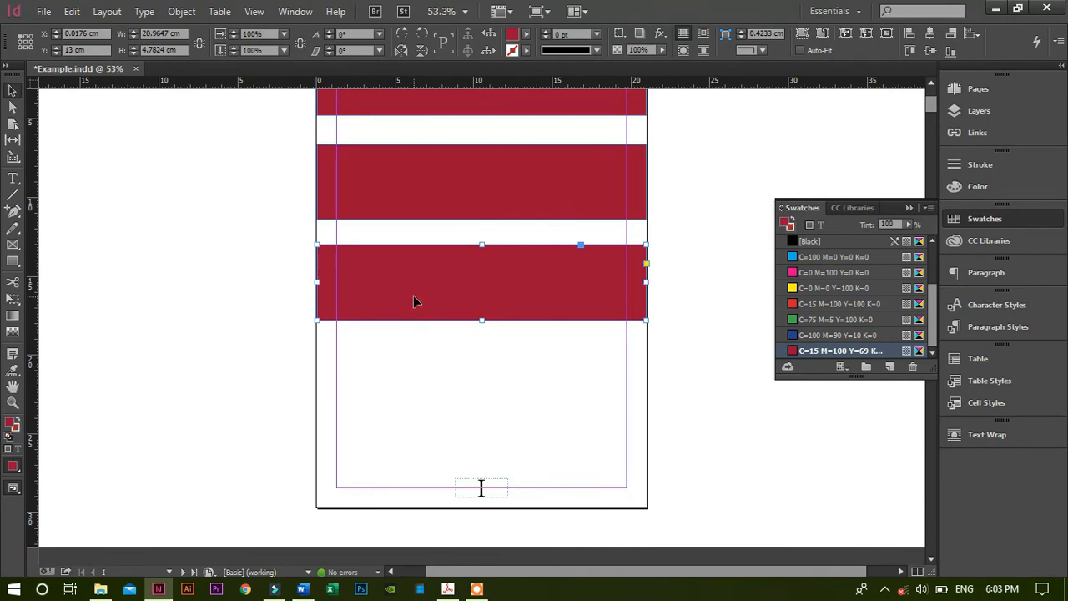
left_click_drag(423, 292, 420, 376)
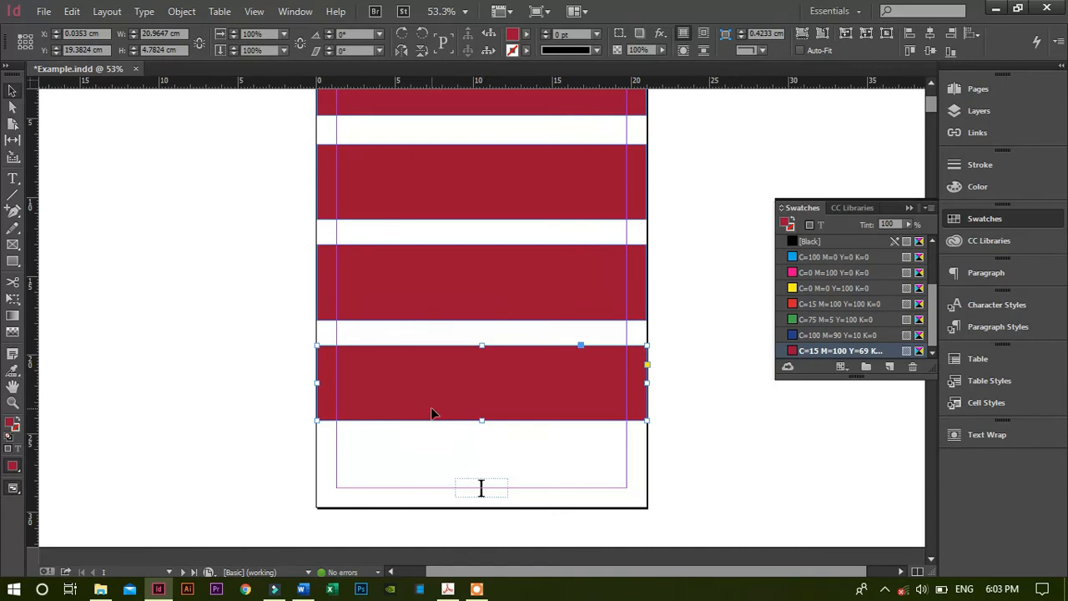
scroll(431, 412, "down", 1)
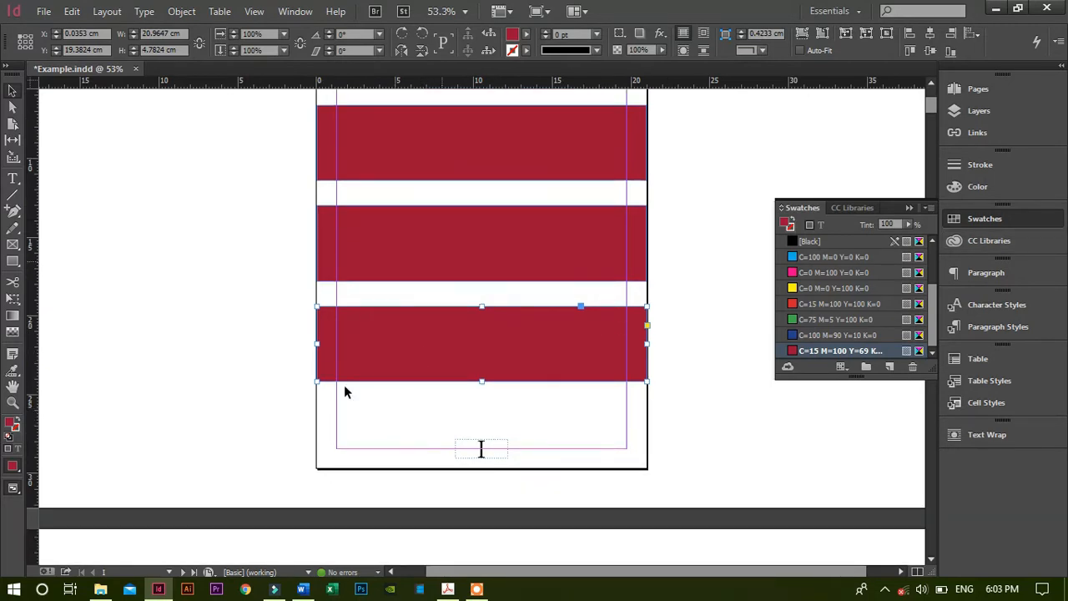
scroll(426, 342, "up", 3)
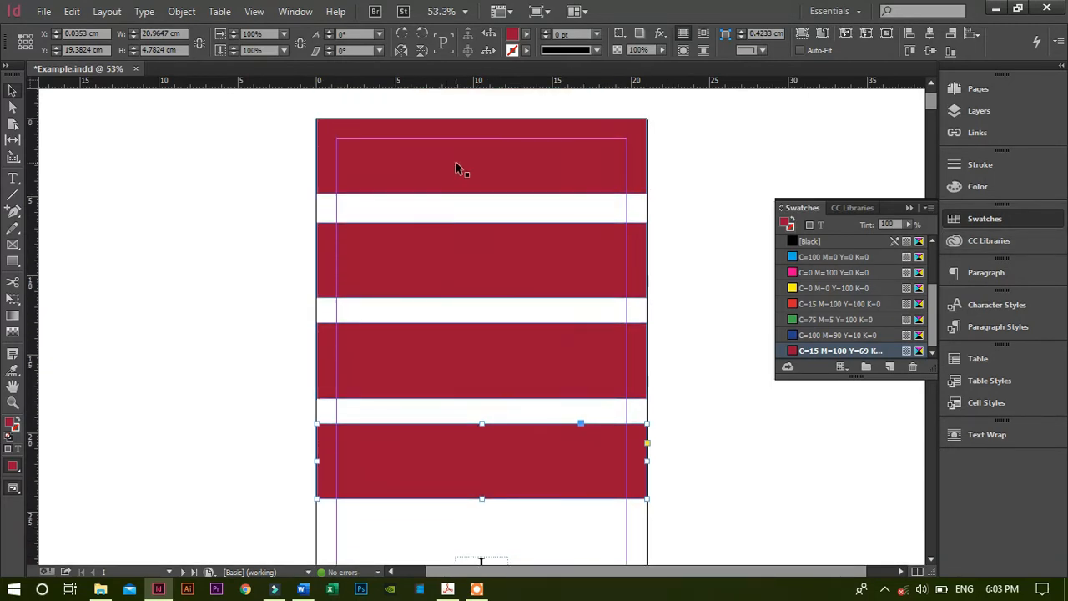
- Delete the three lower dark red bands and select the remaining band at the page's upper edge
left_click_drag(483, 531, 475, 262)
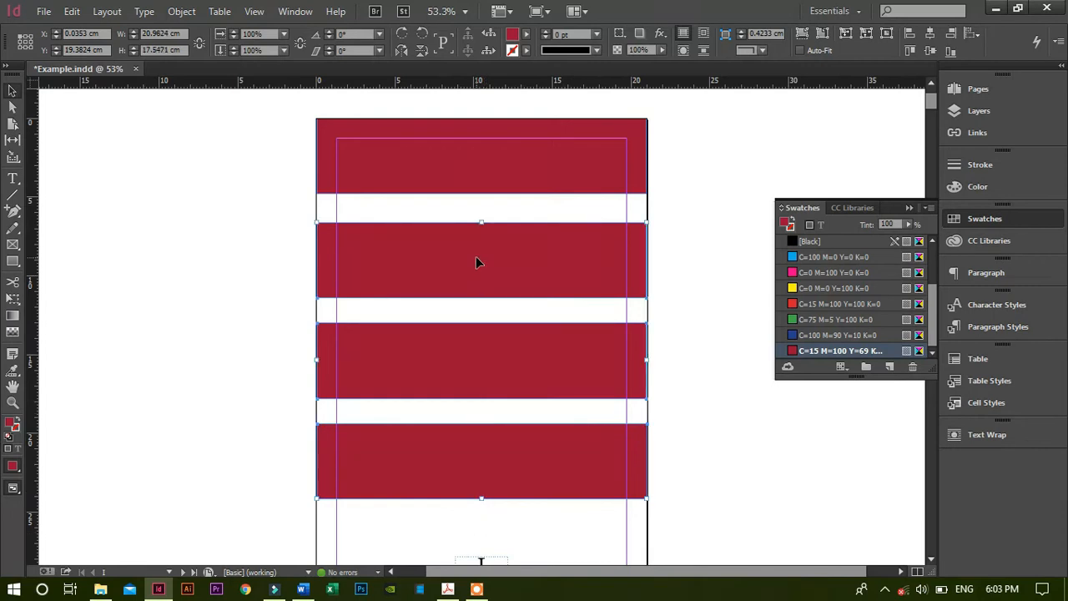
key("Delete")
left_click(479, 181)
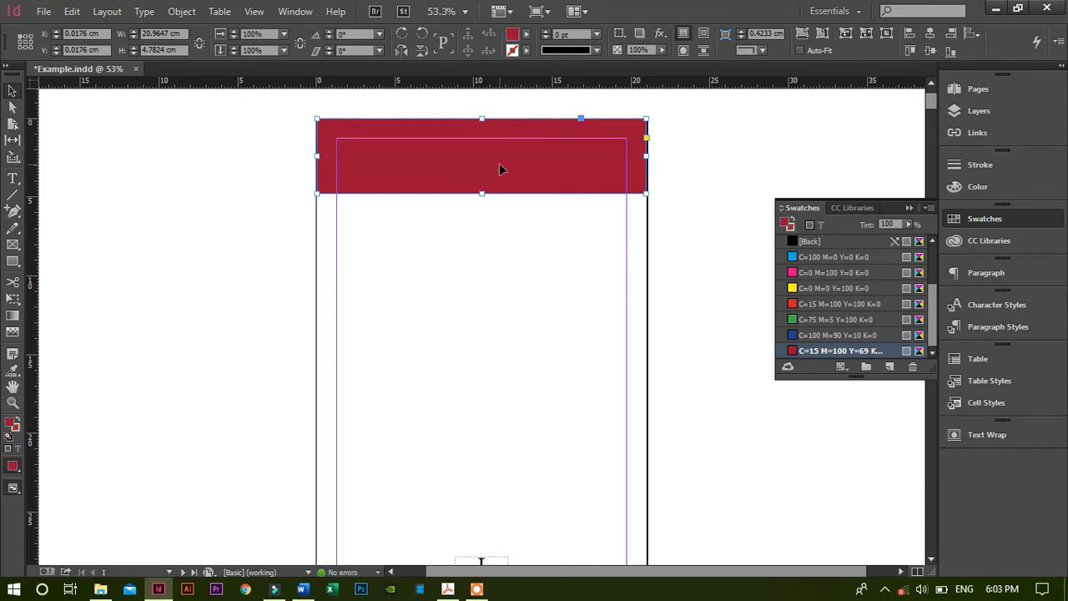
- Duplicate the dark red band twice down the page, placing the copies at about Y=8.2 cm and Y=15.25 cm
left_click_drag(501, 170, 522, 298)
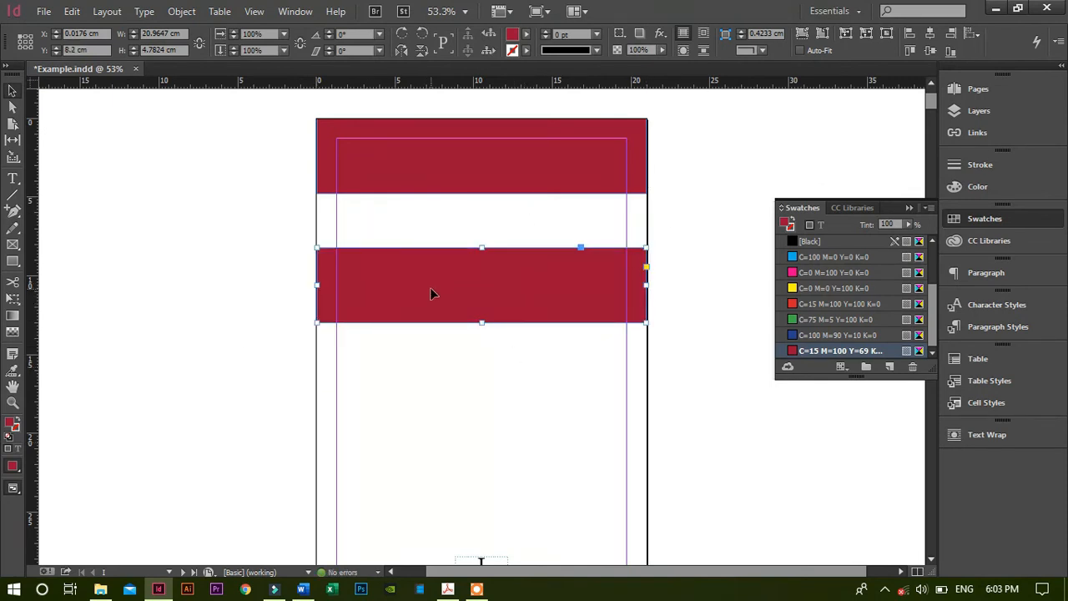
left_click_drag(430, 289, 461, 404)
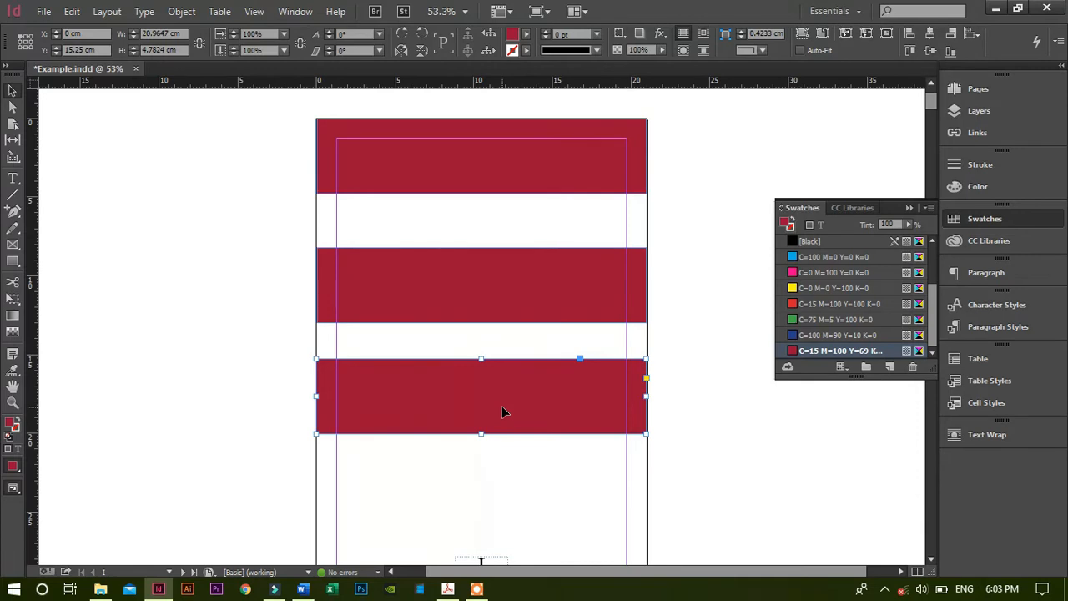
left_click(523, 512)
left_click(550, 394)
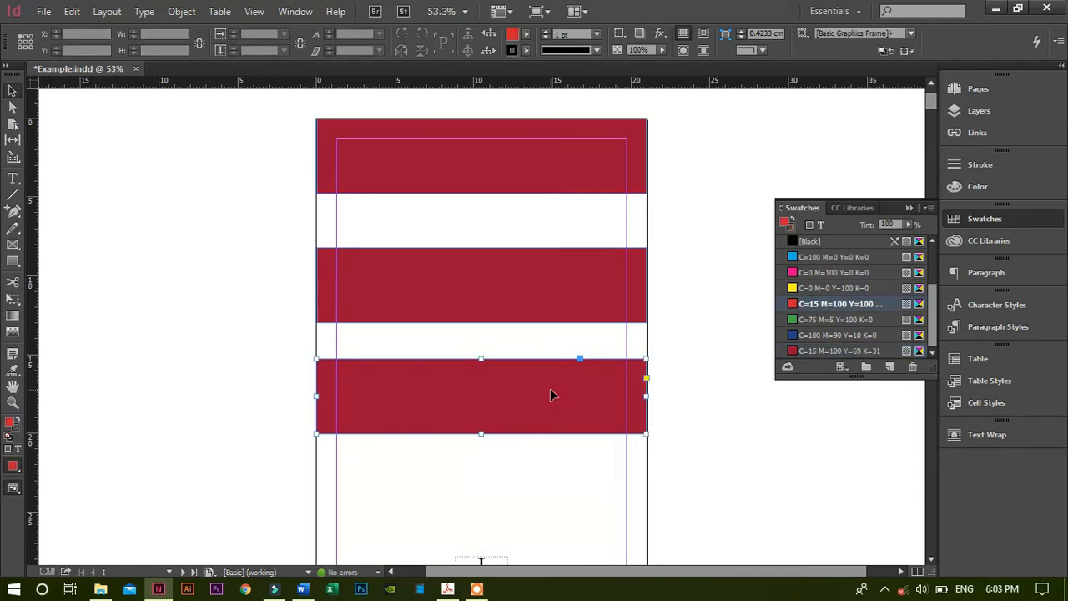
- Move the lowest band to the page's lower edge at about Y=24.92 cm and the middle band halfway between the outer two
scroll(550, 393, "down", 3)
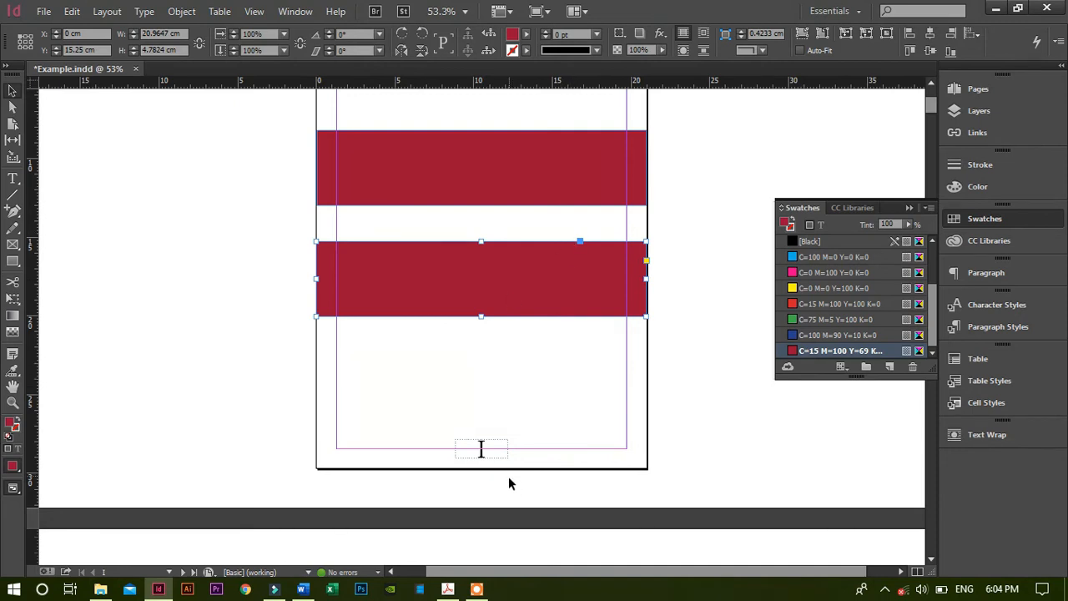
left_click_drag(536, 289, 519, 440)
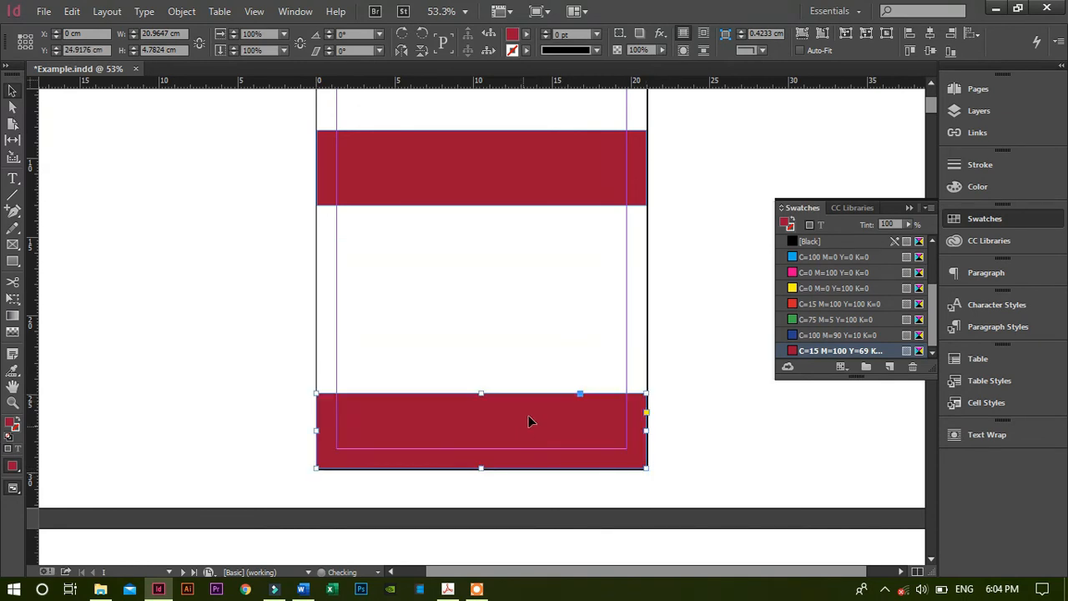
scroll(513, 405, "up", 2)
left_click_drag(477, 279, 478, 345)
left_click(455, 404)
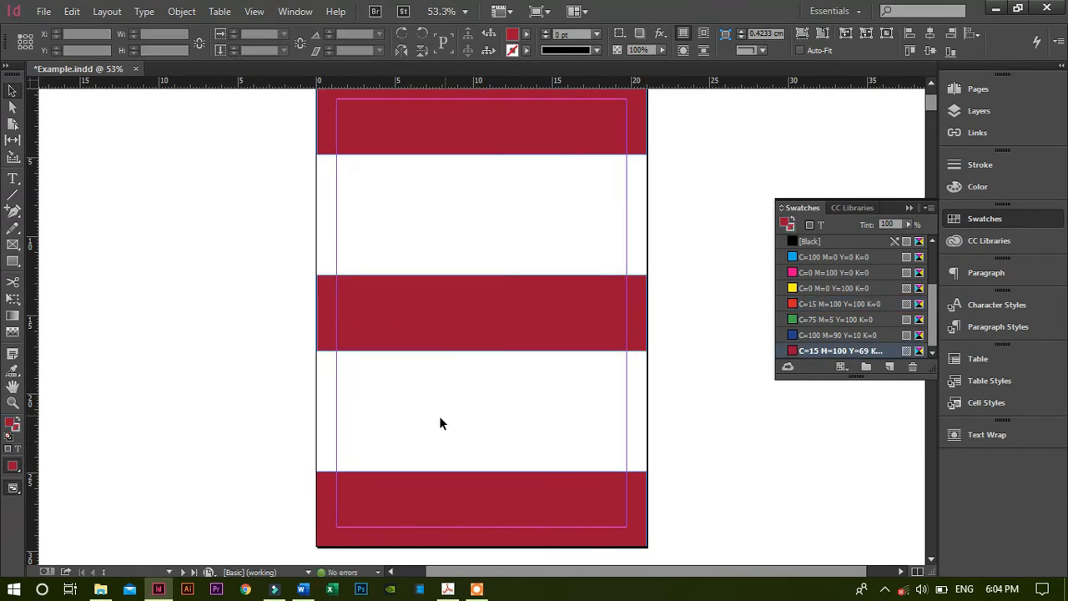
- Switch the page to Preview mode and check the three dark red bands without guides and frame edges
scroll(442, 413, "down", 1)
scroll(449, 417, "up", 2)
key("w")
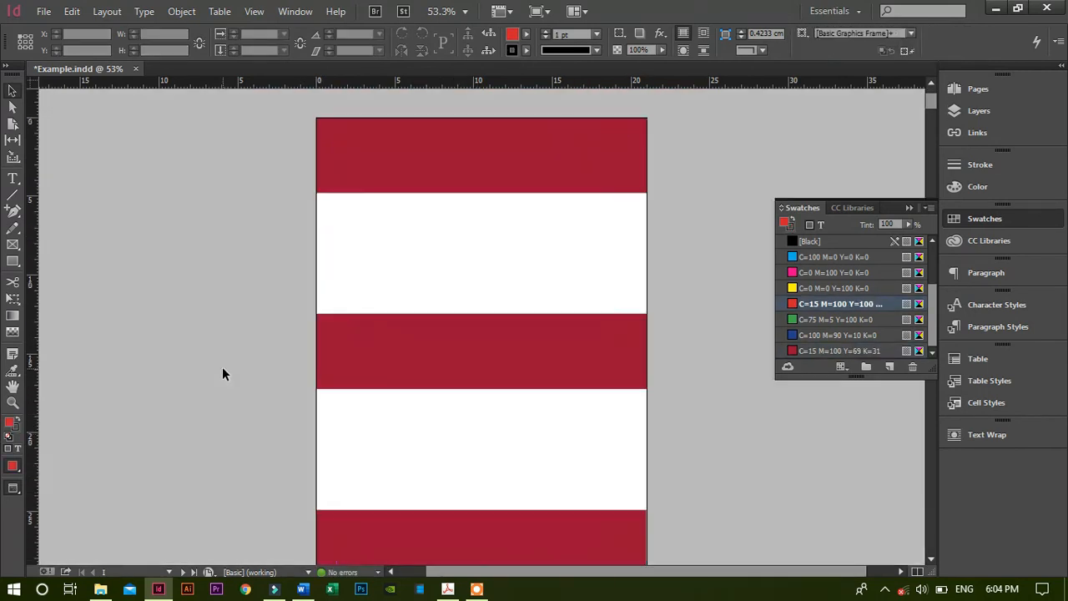
scroll(226, 365, "down", 2)
scroll(230, 364, "up", 1)
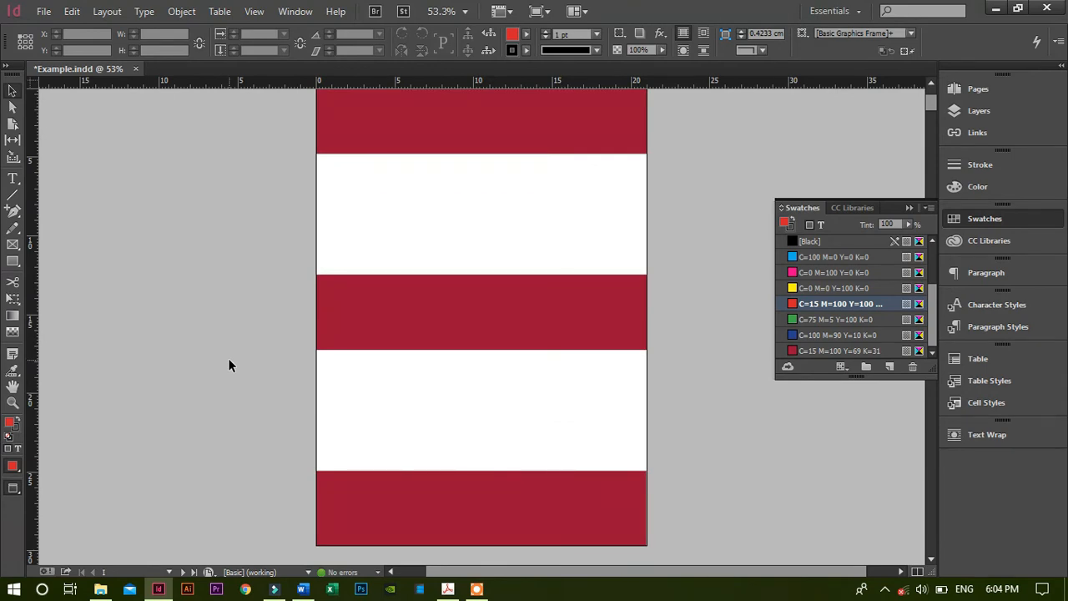
scroll(237, 365, "up", 1)
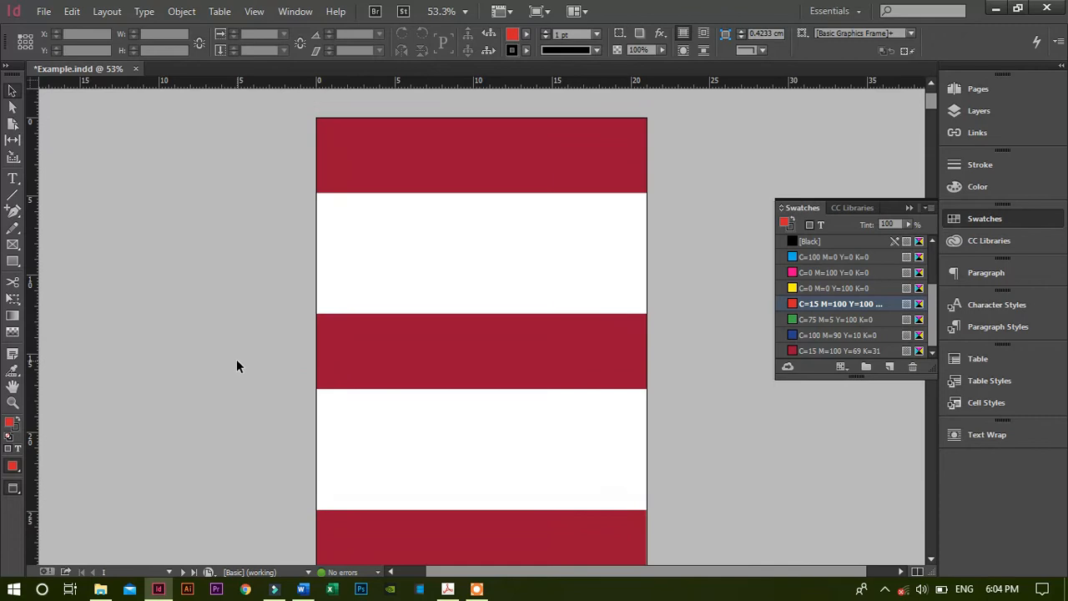
scroll(236, 366, "down", 1)
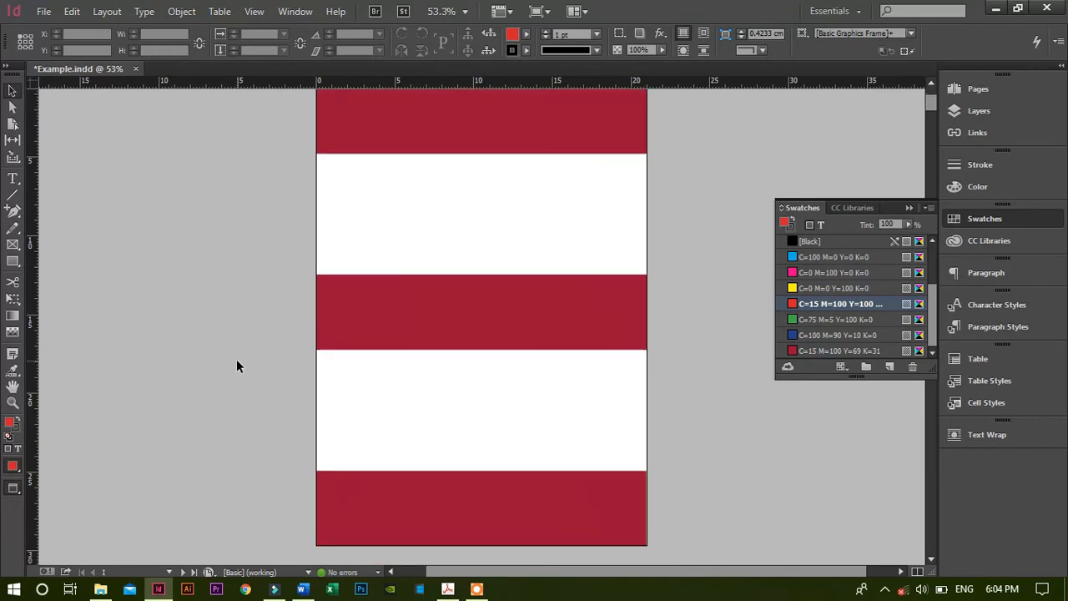
- Draw a circle about 17 cm across over the middle band with the Ellipse tool, replacing a first attempt
left_click(14, 264)
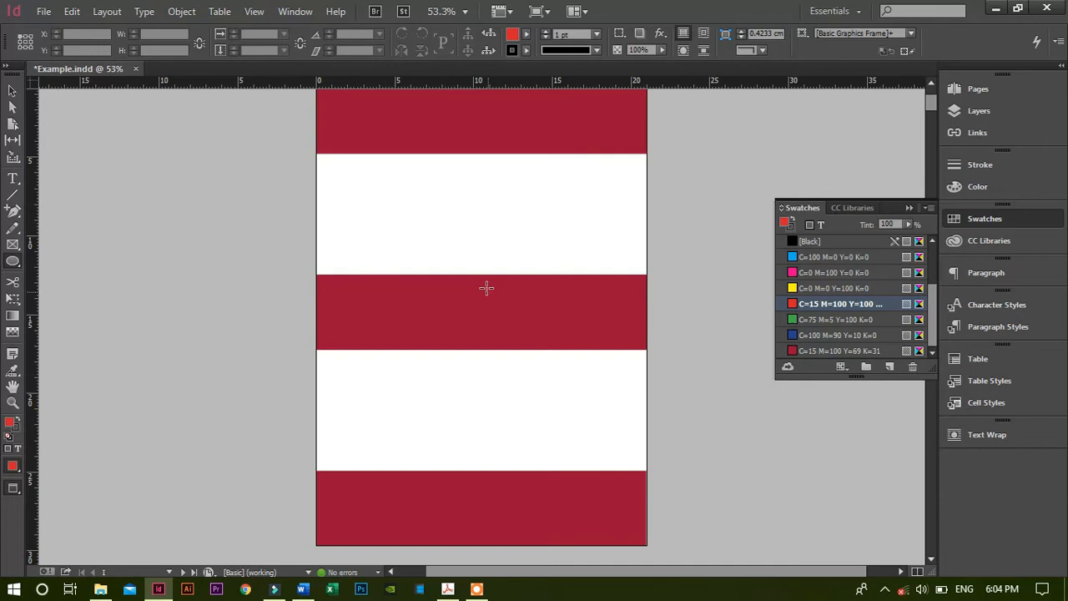
mouse_move(359, 158)
left_mouse_down()
mouse_move(491, 163)
mouse_move(546, 254)
mouse_move(614, 413)
left_mouse_up()
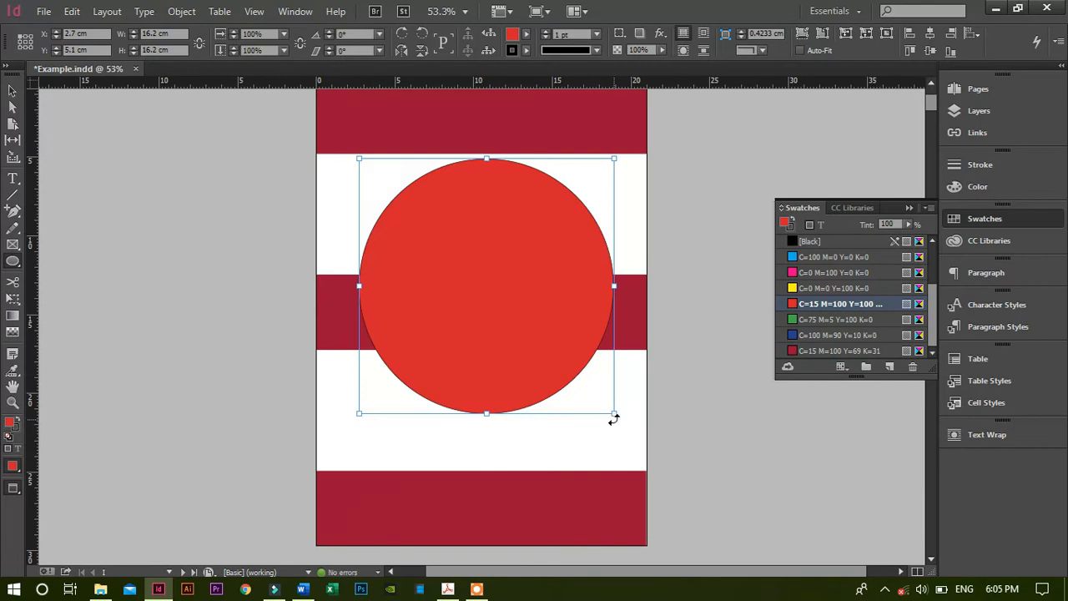
key("ctrl+z")
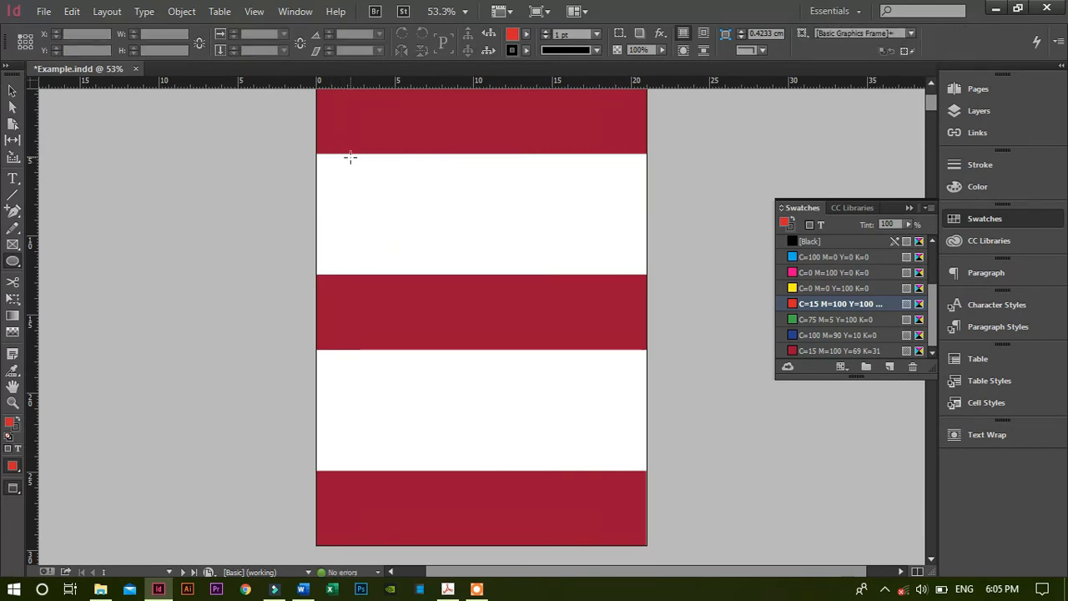
mouse_move(354, 159)
left_mouse_down()
mouse_move(549, 150)
mouse_move(367, 169)
mouse_move(352, 160)
mouse_move(509, 351)
mouse_move(497, 287)
mouse_move(389, 119)
mouse_move(654, 405)
mouse_move(539, 322)
mouse_move(384, 182)
mouse_move(362, 407)
mouse_move(349, 177)
mouse_move(486, 282)
mouse_move(444, 232)
mouse_move(610, 365)
mouse_move(666, 432)
mouse_move(658, 424)
left_mouse_up()
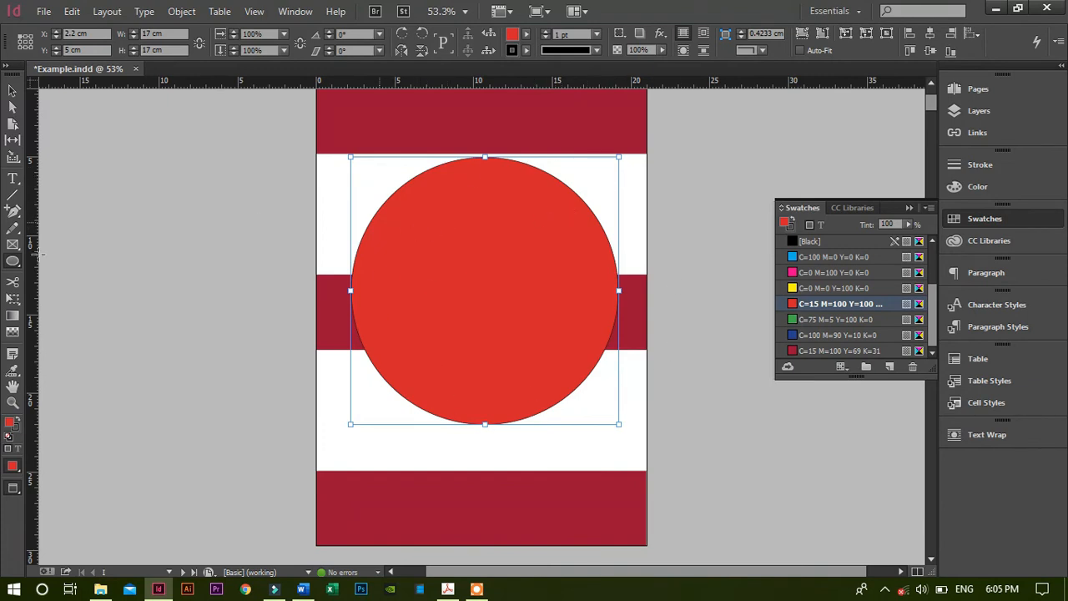
left_click_drag(13, 261, 34, 278)
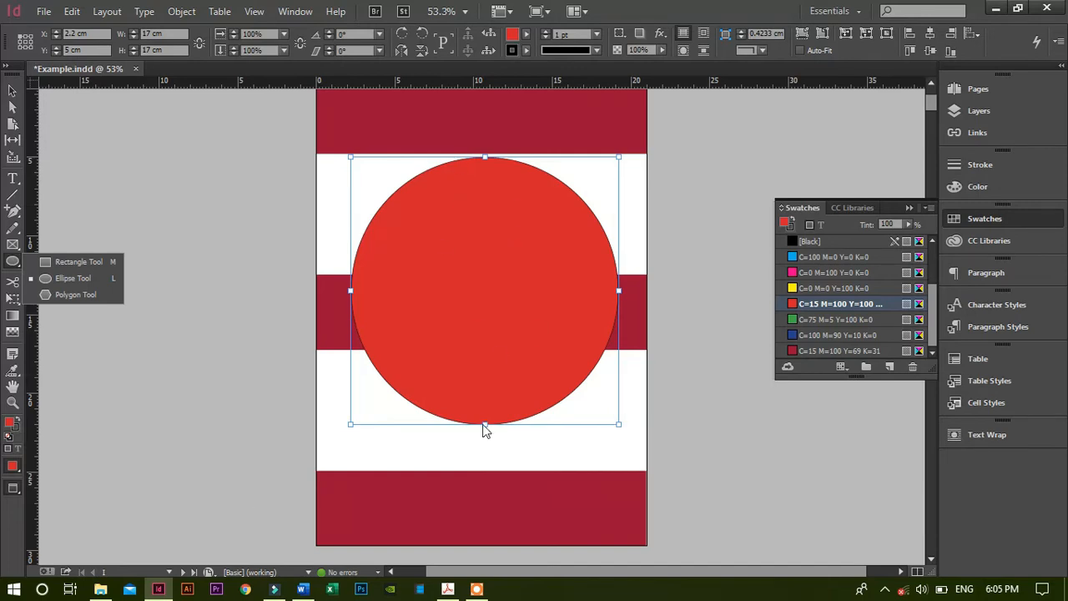
- Set the circle's fill to None and its stroke colour to the yellow swatch C=0 M=0 Y=100 K=0
left_click(12, 90)
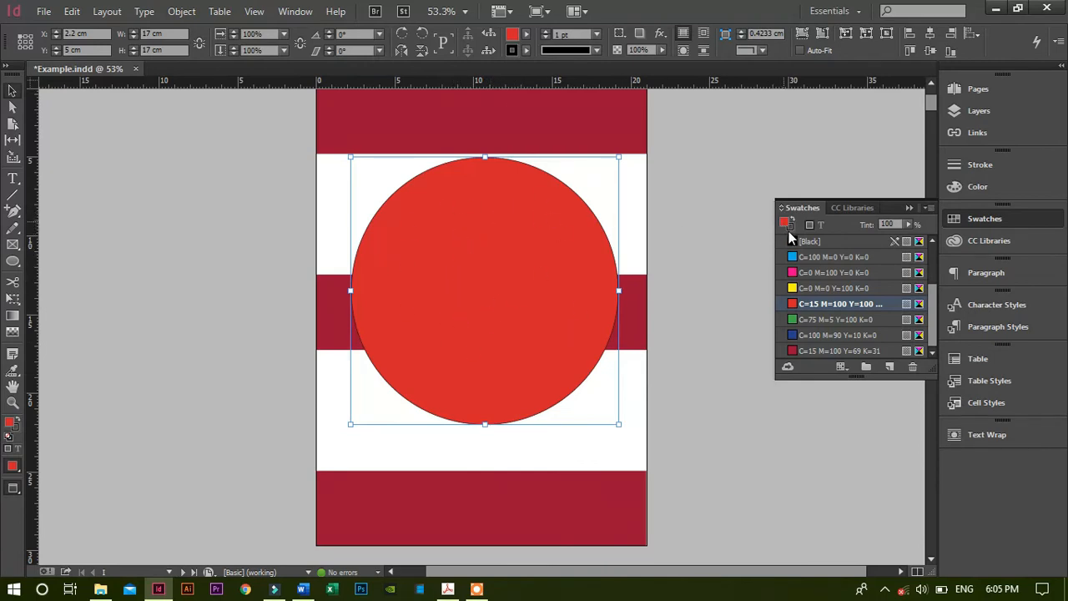
scroll(821, 251, "up", 2)
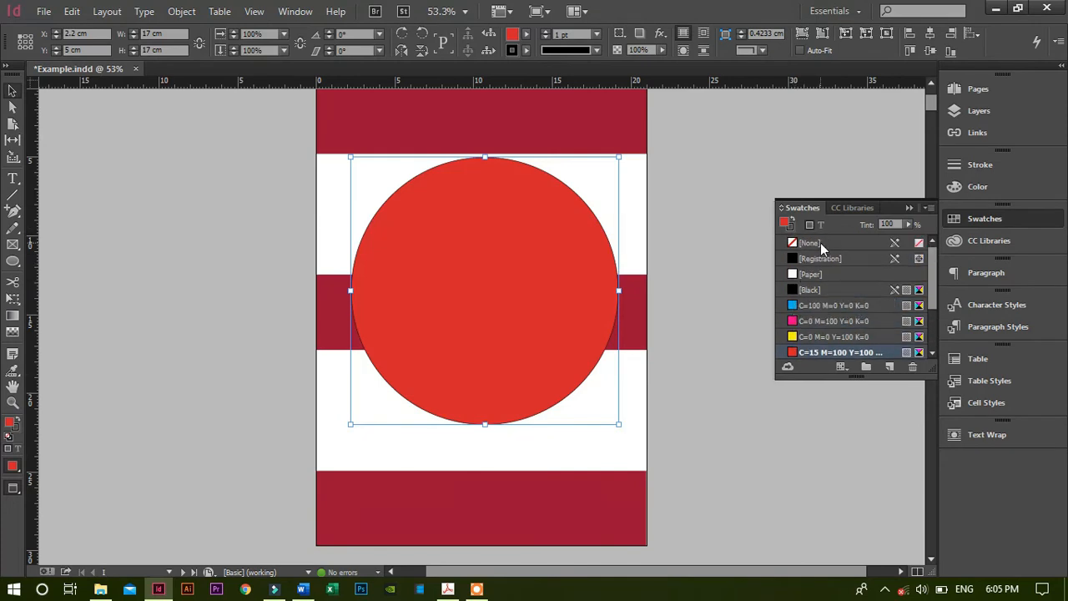
left_click(810, 243)
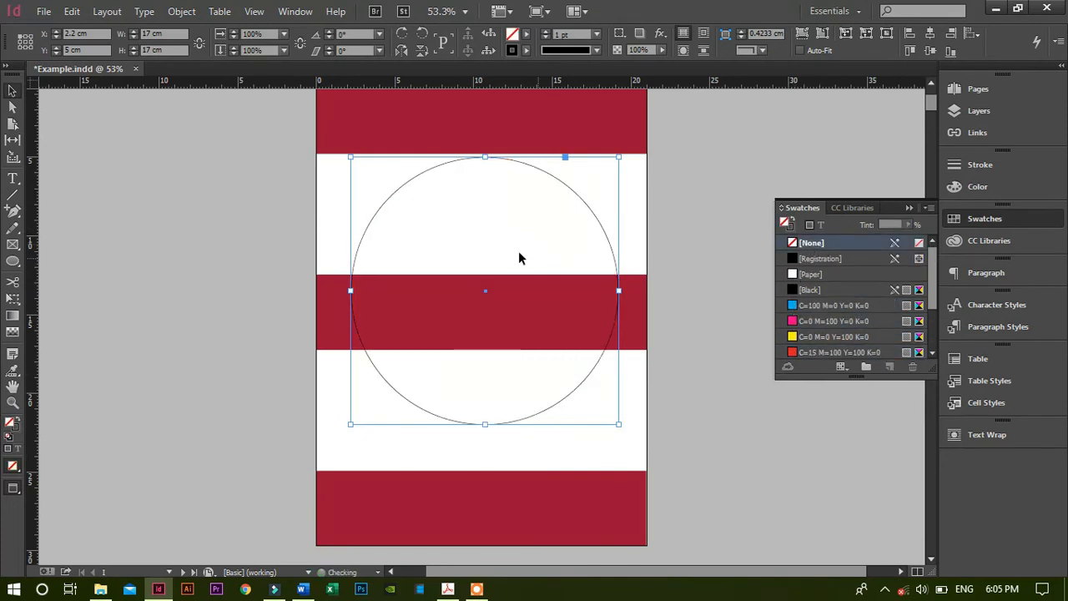
left_click(792, 228)
scroll(812, 338, "down", 2)
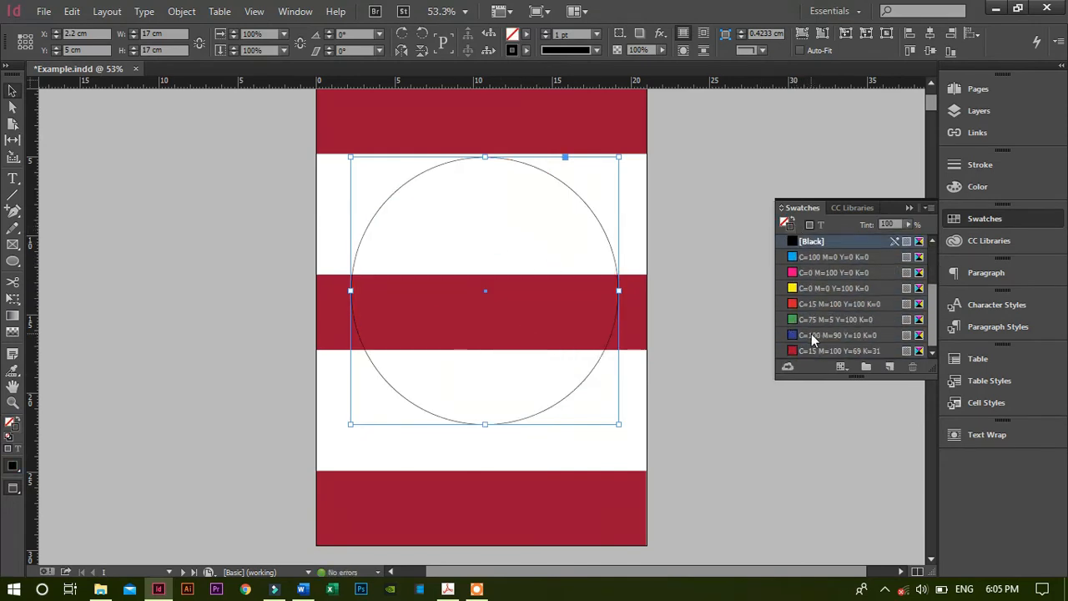
left_click(815, 285)
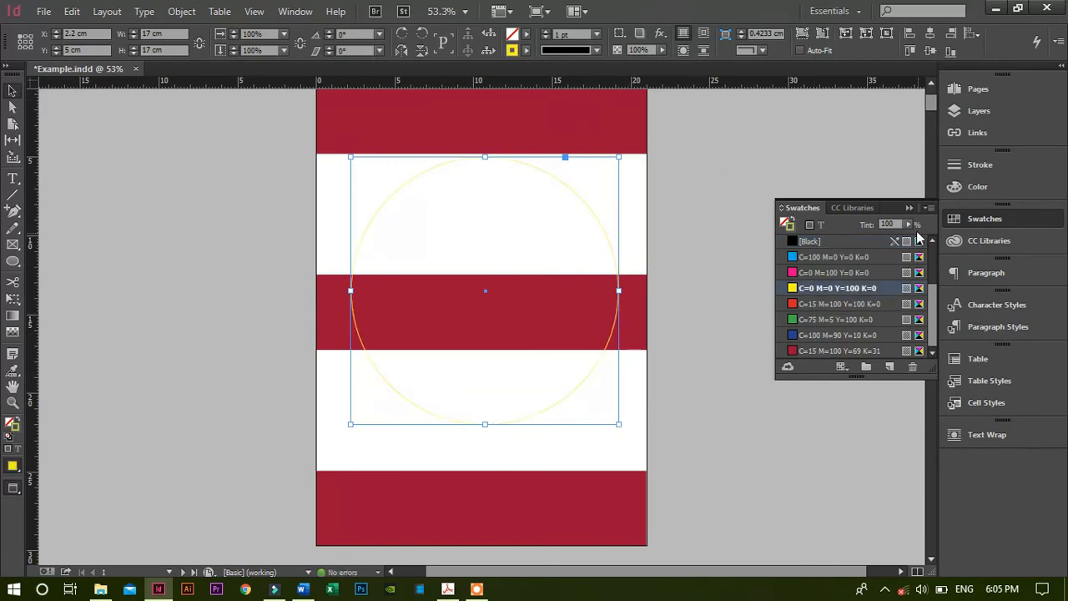
- Increase the yellow circle's stroke weight to 16 pt
left_click(546, 31)
left_click(546, 30)
left_click(546, 31)
left_click(546, 31)
left_click(546, 31)
left_click(545, 31)
left_click(546, 31)
left_click(546, 31)
left_click(545, 31)
left_click(546, 31)
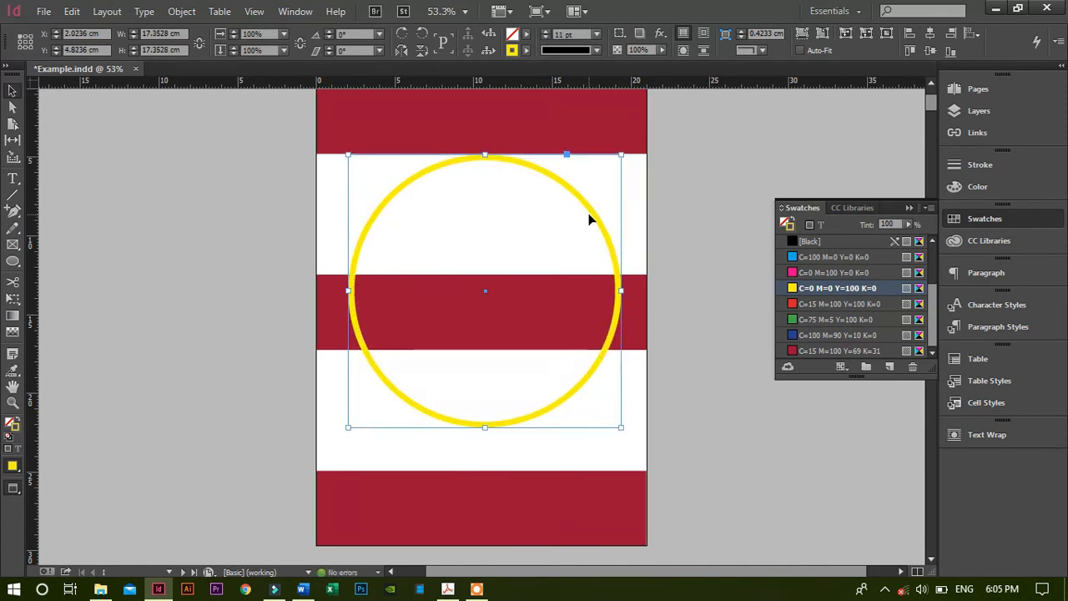
left_click(545, 33)
left_click(544, 33)
left_click(545, 33)
left_click(545, 34)
left_click(545, 33)
- Raise the circle's stroke weight to 23 pt in the Stroke settings and collapse them
left_click(986, 159)
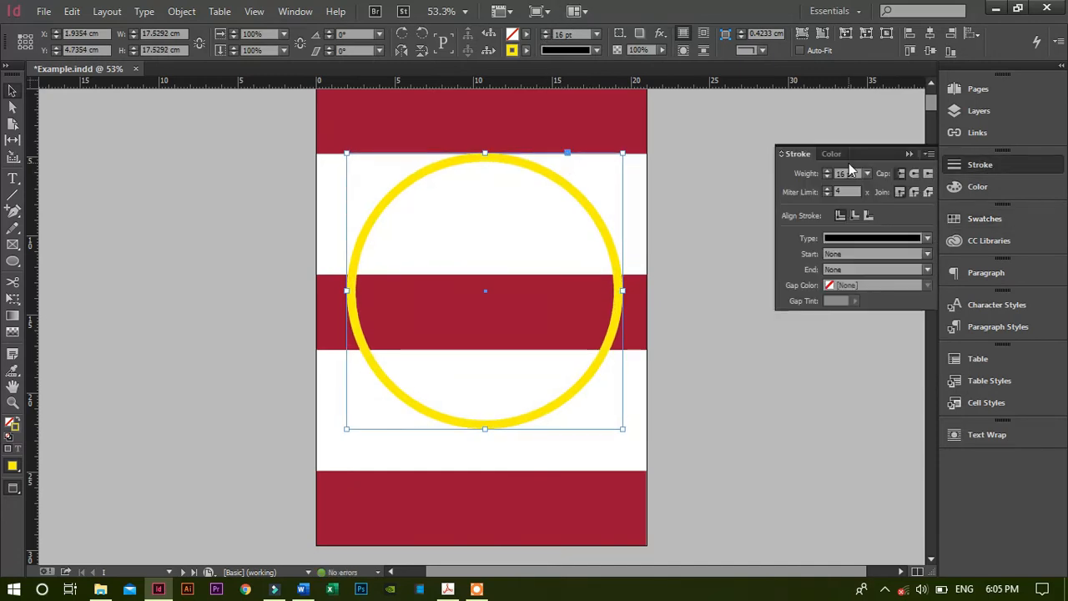
left_click(829, 170)
left_click(829, 170)
left_click(828, 170)
left_click(829, 170)
left_click(828, 170)
left_click(829, 170)
left_click(829, 171)
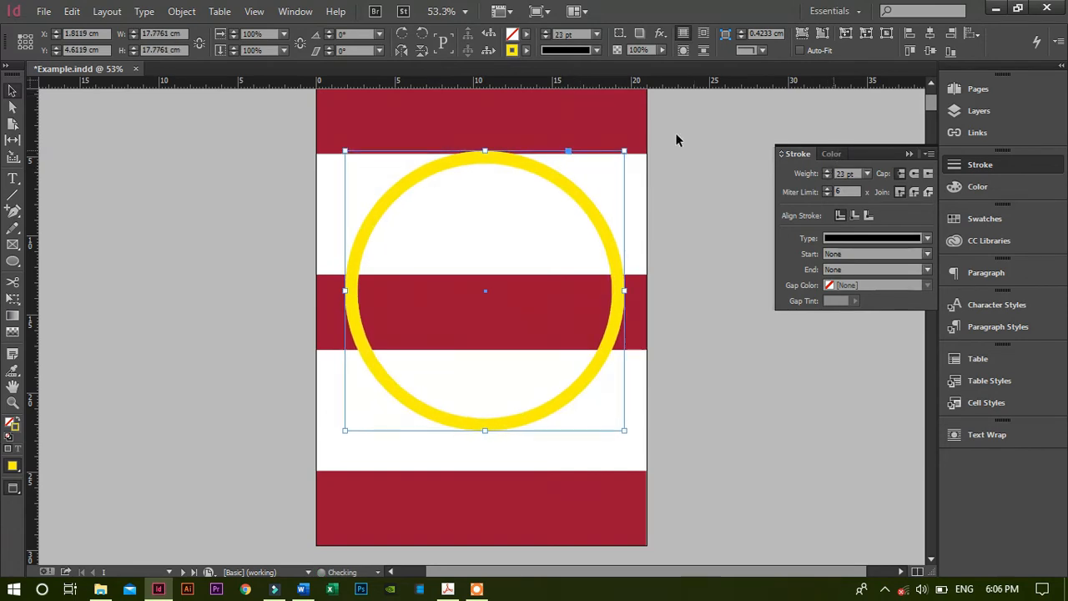
left_click(914, 156)
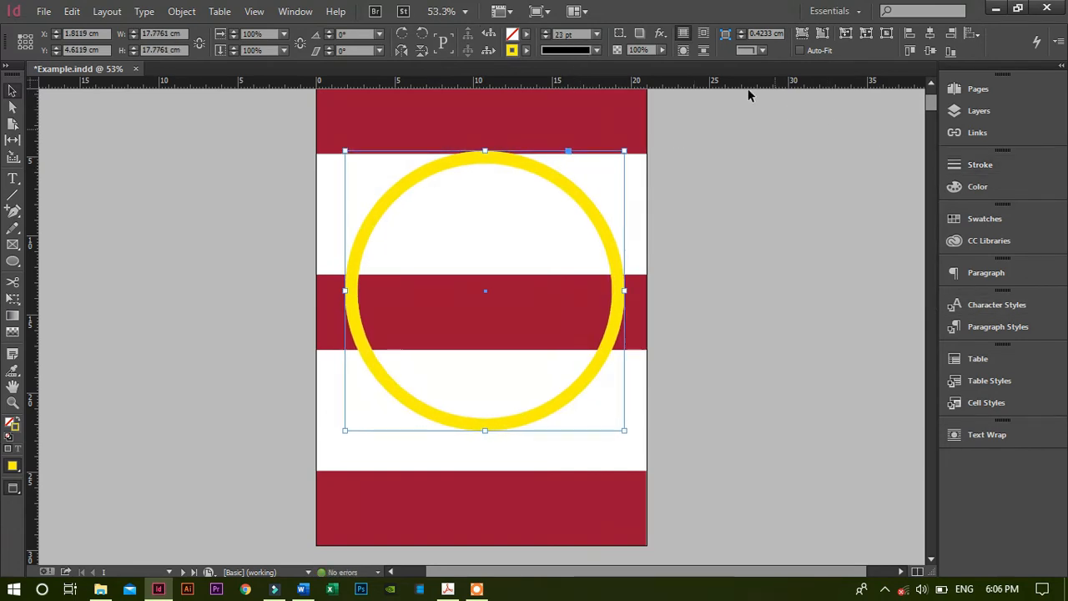
- Thicken the circle's yellow stroke to 89 pt to form a wide ring
left_click(545, 30)
left_click(545, 30)
left_click(545, 30)
left_click(545, 30)
left_click(544, 31)
left_click(544, 31)
left_click(544, 31)
left_click(544, 31)
left_click(544, 30)
left_click(544, 31)
left_click(546, 31)
left_click(545, 31)
left_click(545, 31)
left_click(545, 31)
left_click(545, 31)
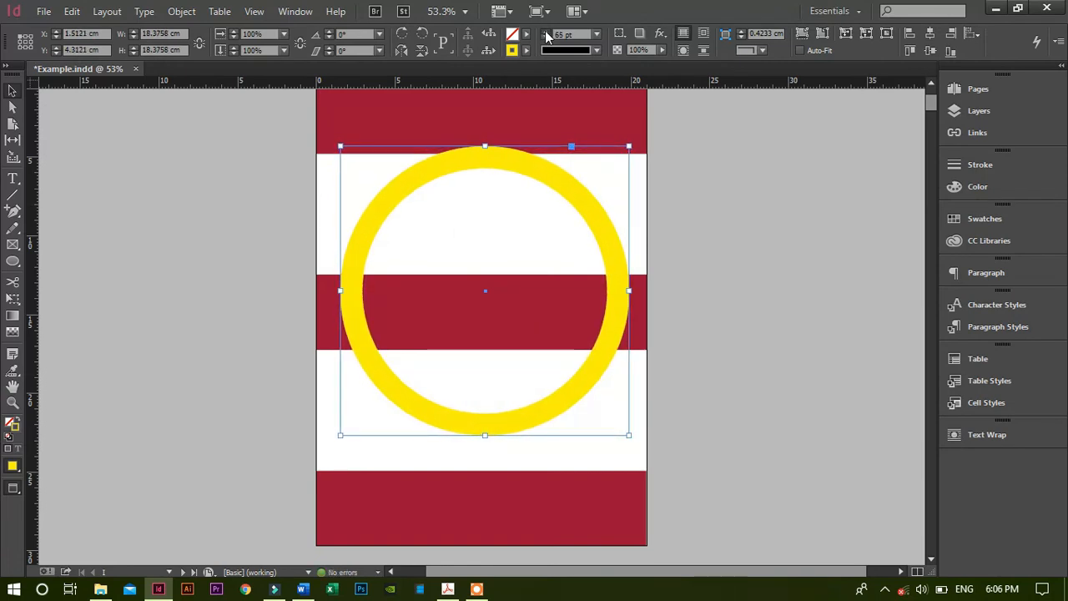
left_click(545, 31)
left_click(545, 31)
left_click(545, 31)
left_click(545, 32)
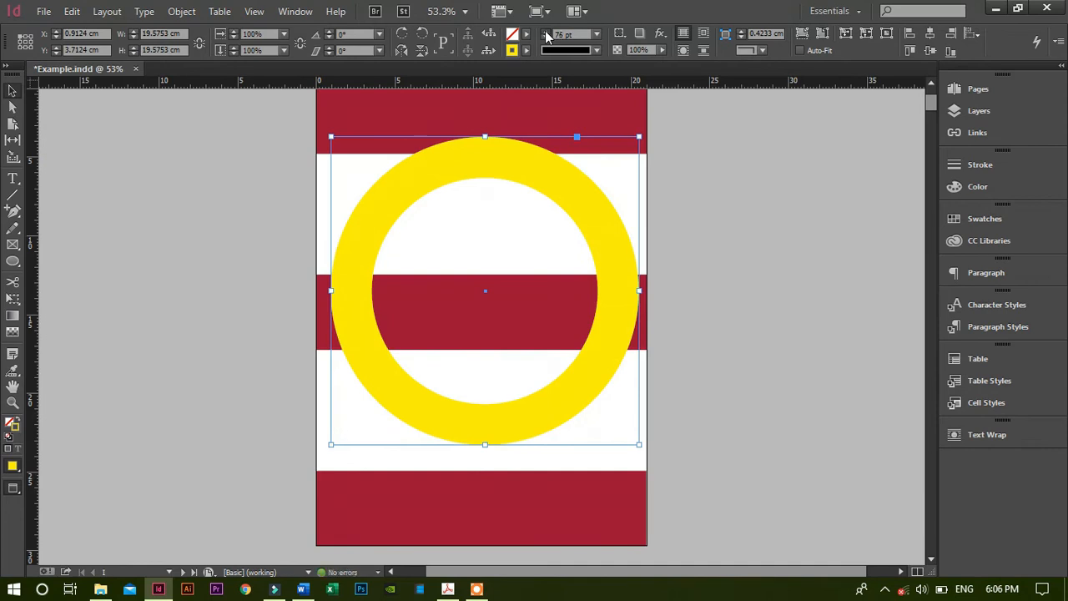
left_click(545, 32)
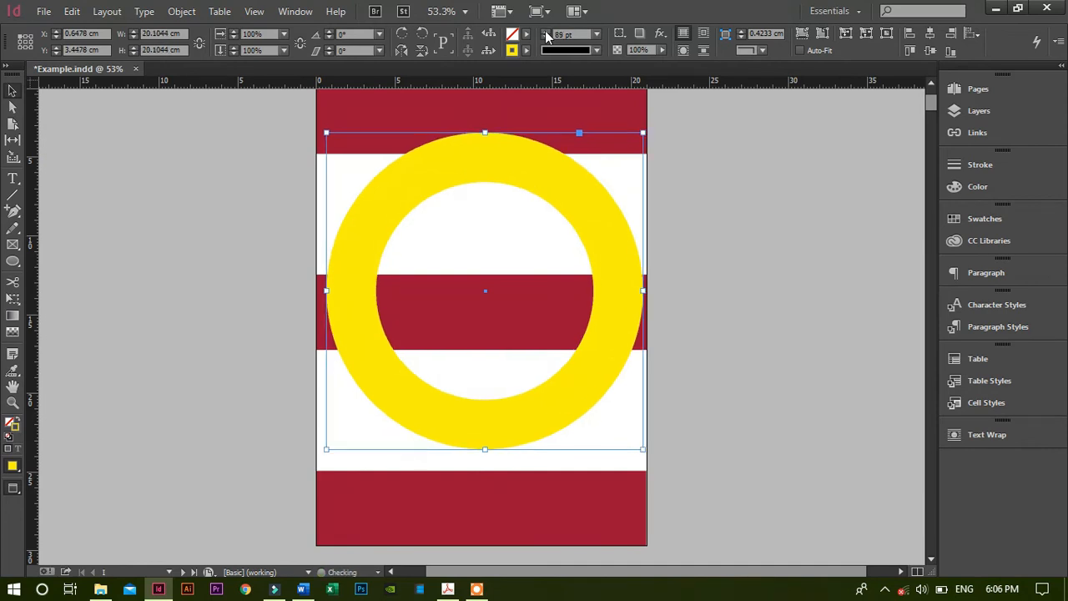
- Move the yellow ring slightly down so it is centred on the middle band between the outer bands, and deselect it
left_click(690, 311)
left_click(362, 314)
left_click_drag(345, 260, 342, 285)
left_click(257, 311)
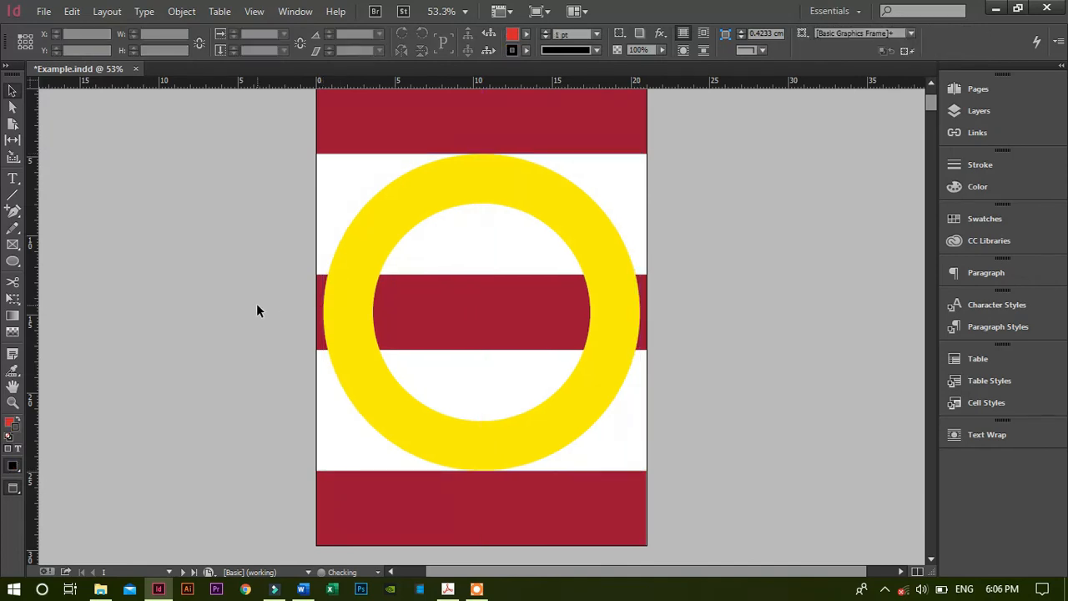
scroll(182, 306, "up", 1)
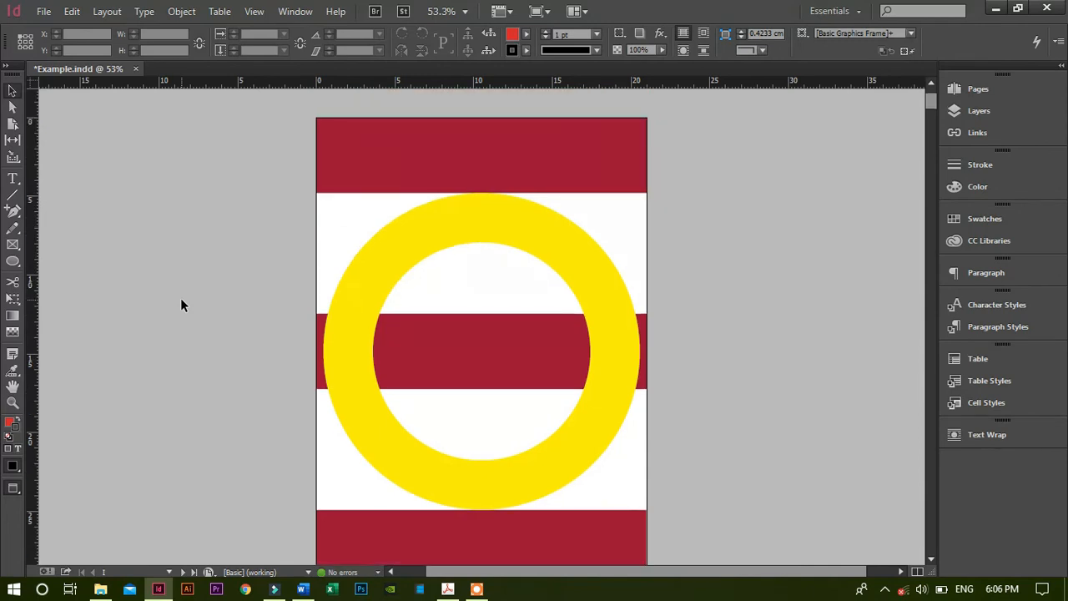
scroll(182, 306, "down", 1)
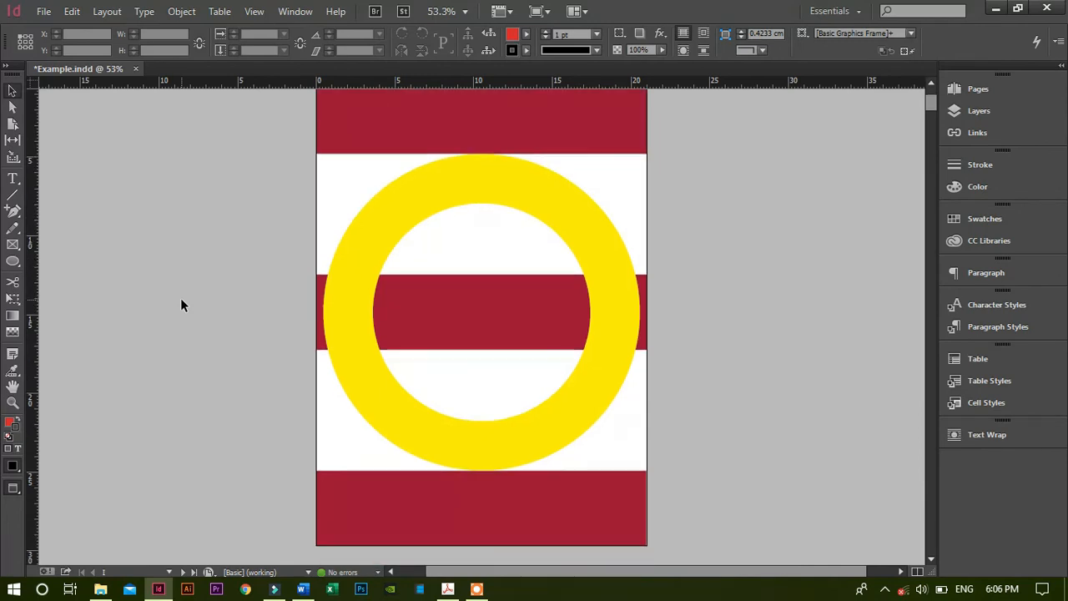
scroll(181, 300, "up", 1)
scroll(181, 301, "down", 1)
scroll(181, 301, "up", 1)
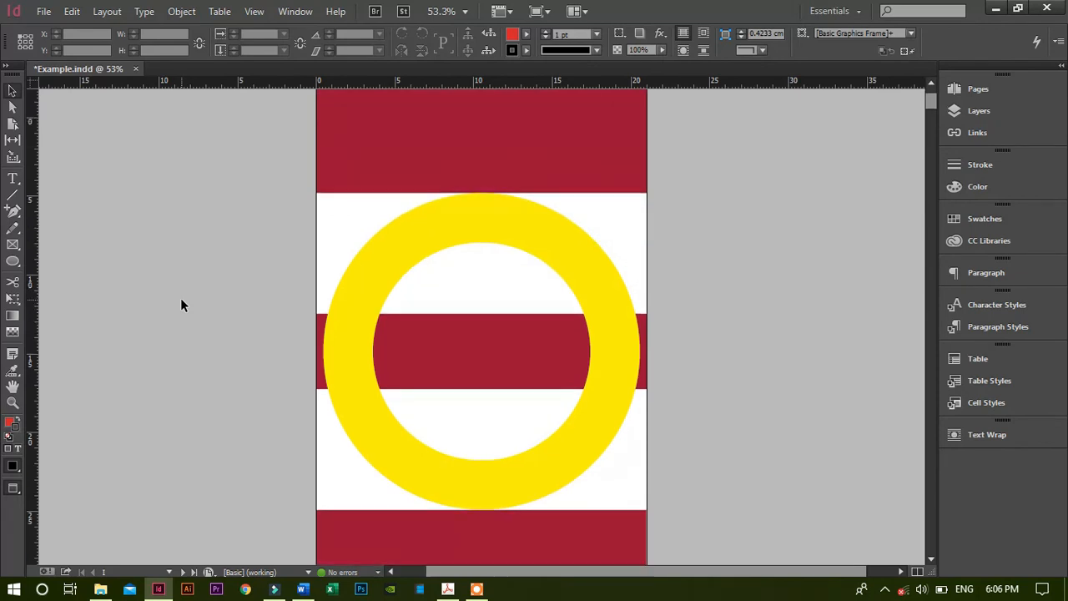
scroll(181, 301, "down", 1)
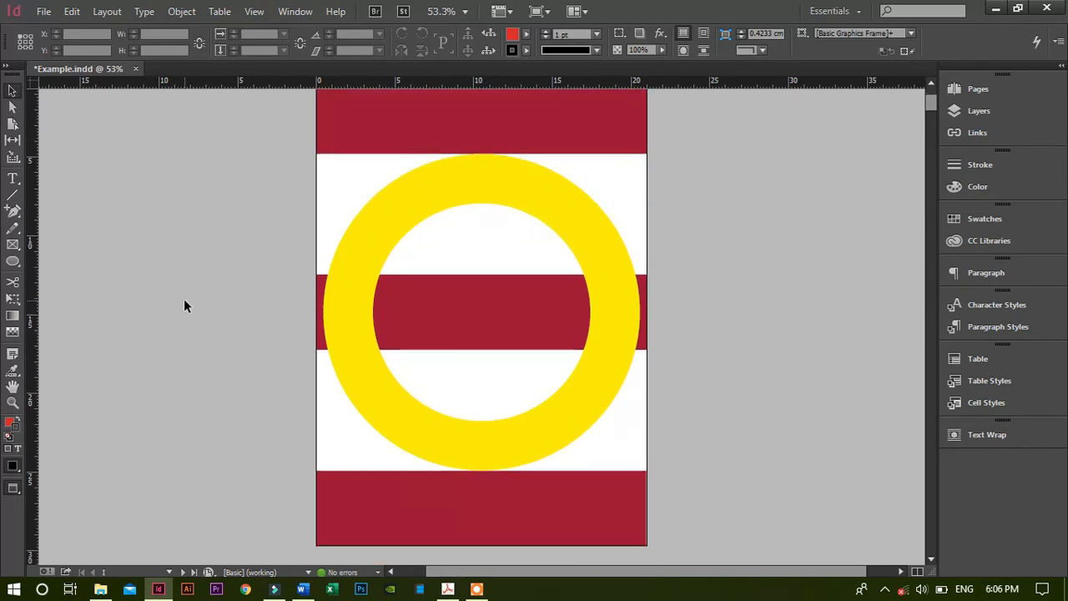
scroll(184, 302, "up", 1)
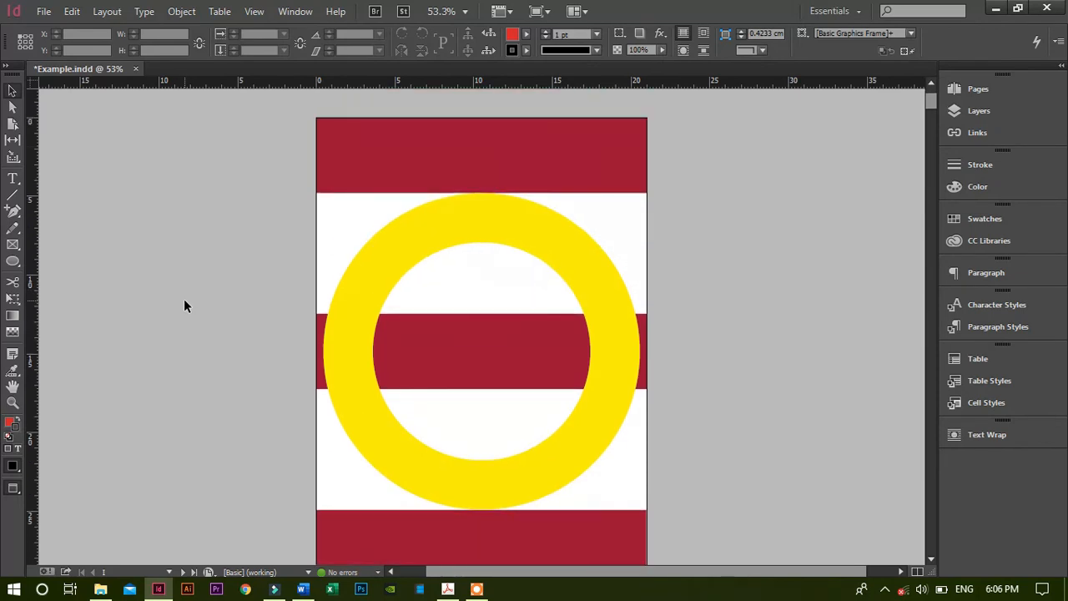
left_click(12, 266)
right_click(13, 266)
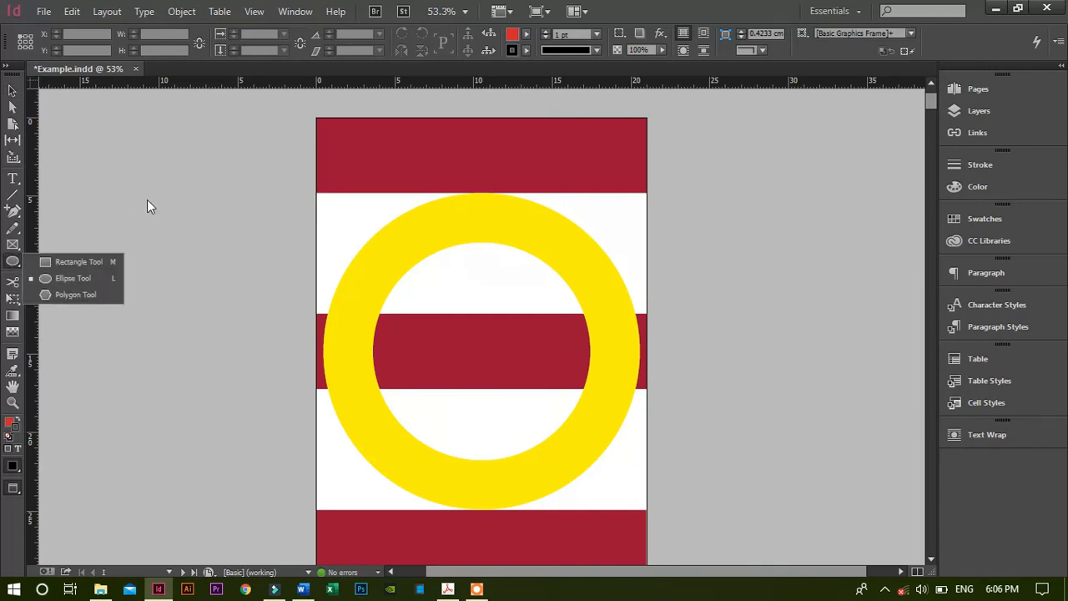
left_click(149, 200)
left_click(13, 90)
left_click(389, 267)
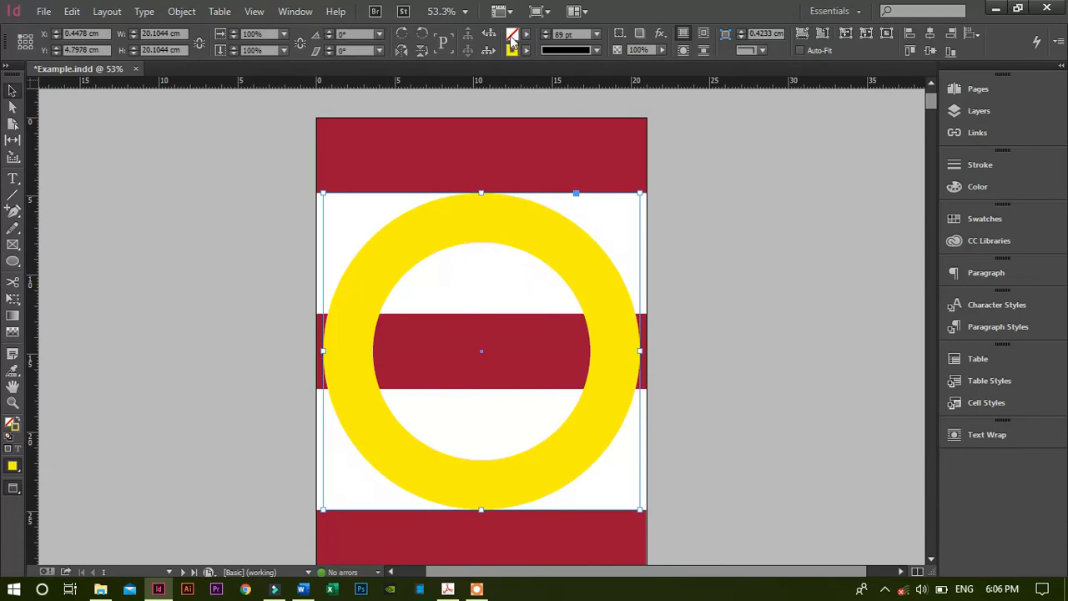
left_click(252, 301)
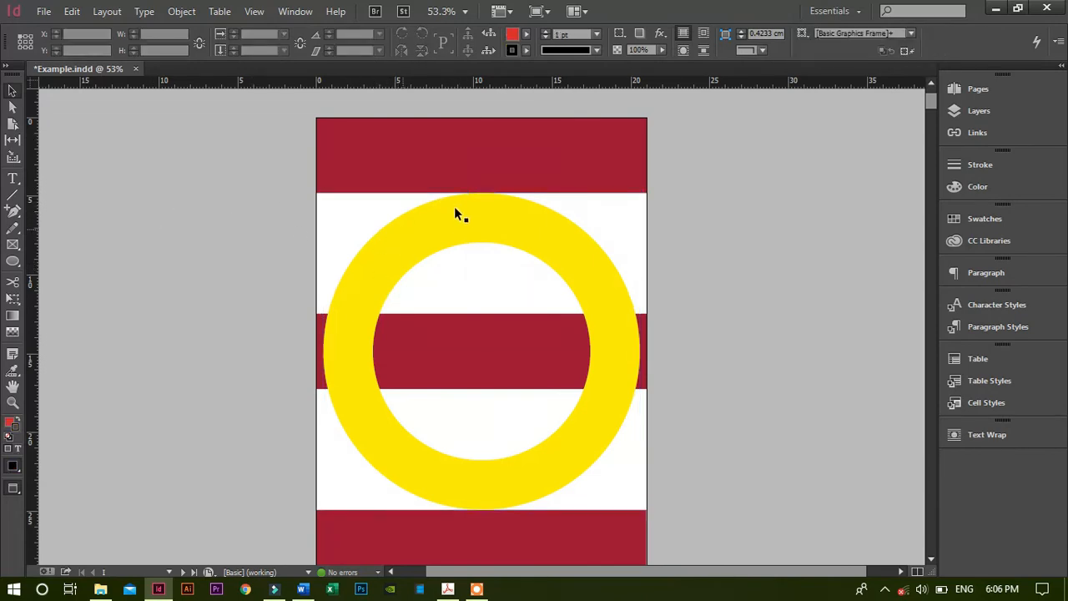
left_click(506, 170)
left_click(234, 221)
- Create a new swatch from the ring's yellow, set its Black value to 25% to darken the ring, and deselect
left_click(983, 218)
left_click(566, 264)
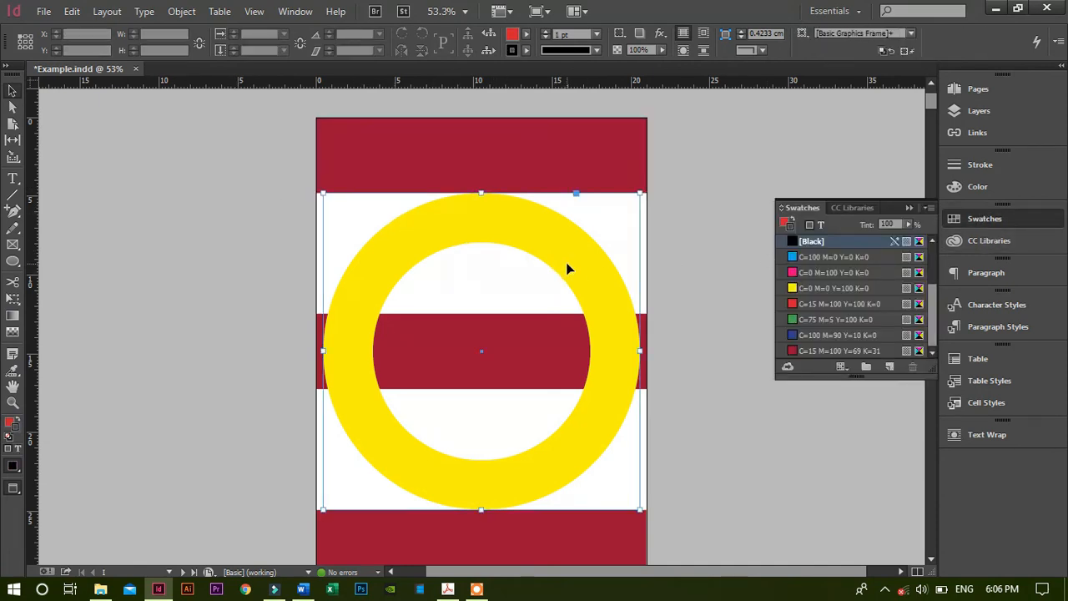
left_click(890, 367)
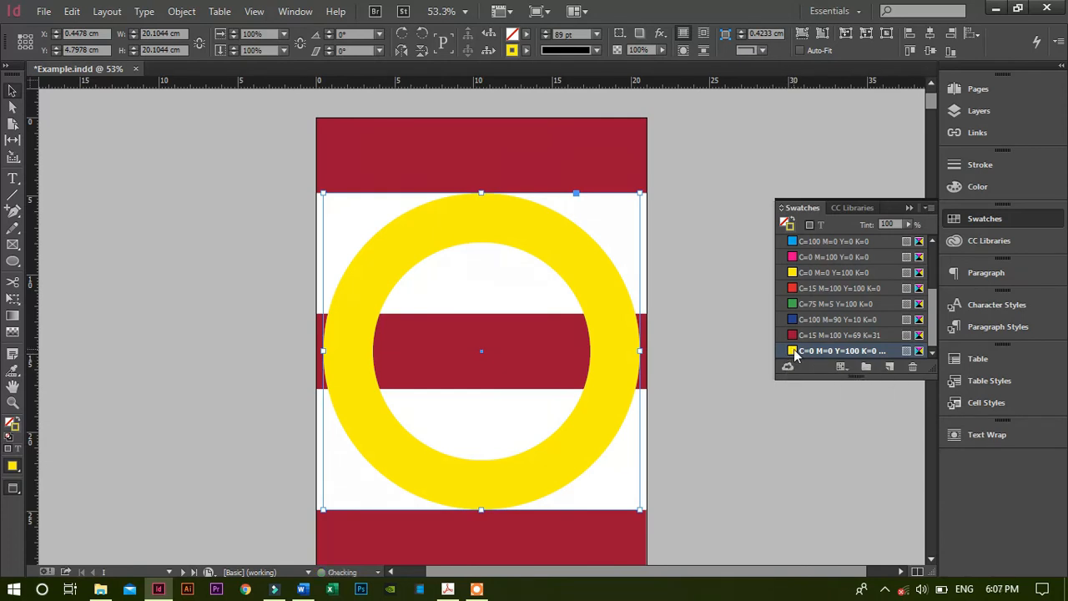
double_click(794, 351)
mouse_move(751, 233)
left_mouse_down()
mouse_move(780, 235)
mouse_move(754, 235)
left_mouse_up()
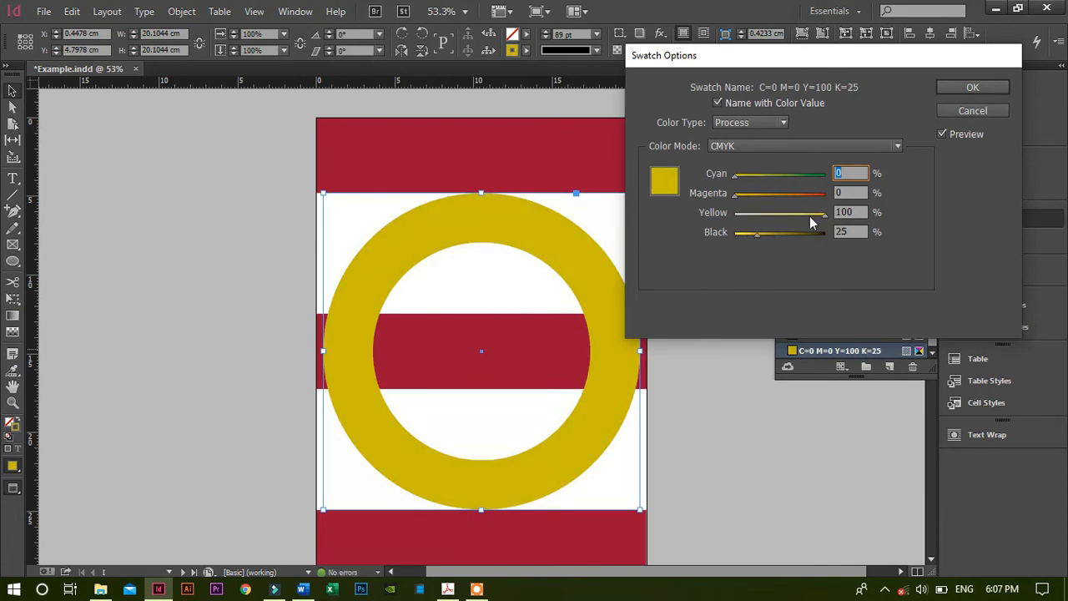
left_click(954, 83)
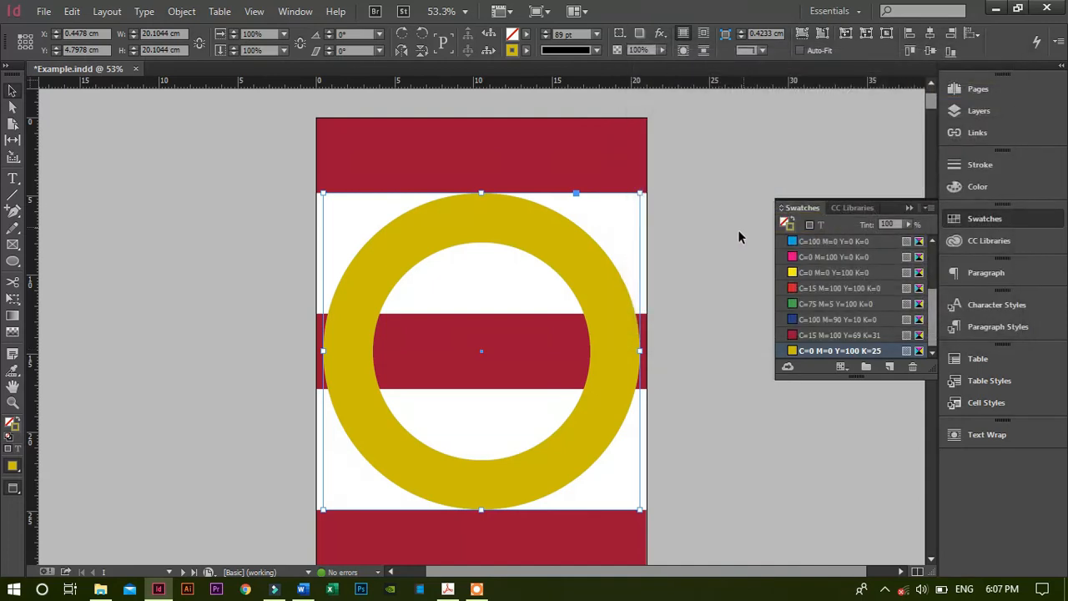
left_click(736, 239)
- Draw a triangle about 16.5 cm wide and 19 cm high over the ring with the Polygon tool, and delete it
mouse_move(302, 589)
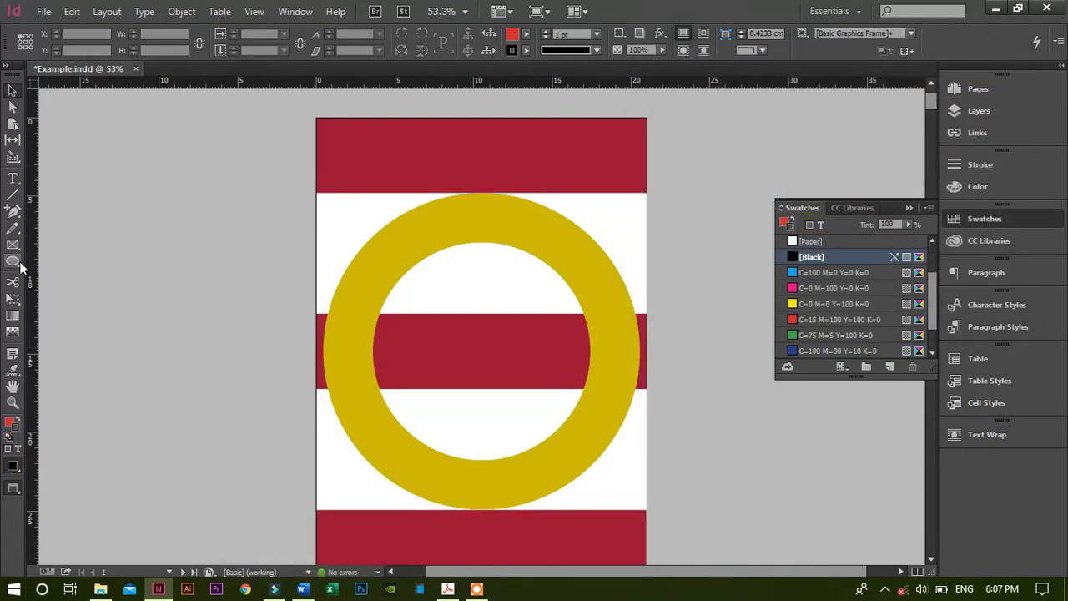
left_click_drag(11, 267, 14, 268)
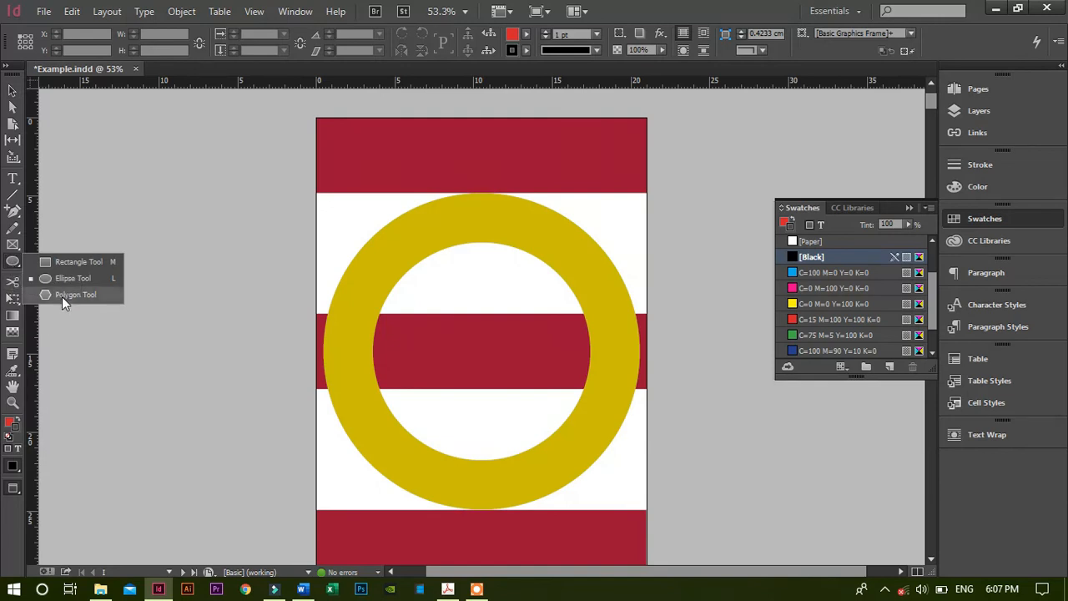
left_click(62, 296)
left_click_drag(342, 138, 603, 437)
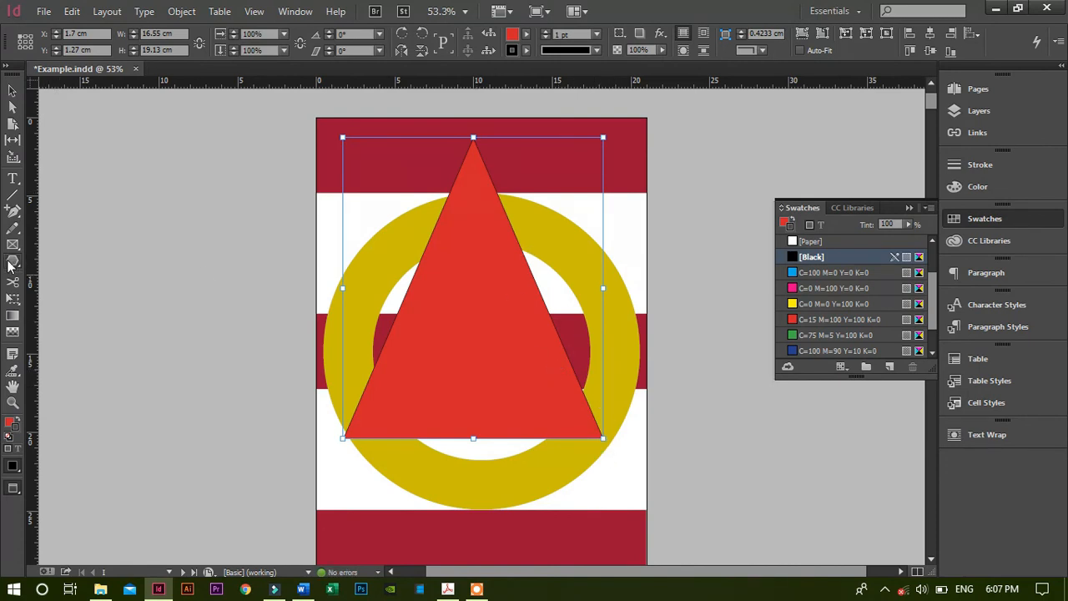
left_click(11, 261)
key("Delete")
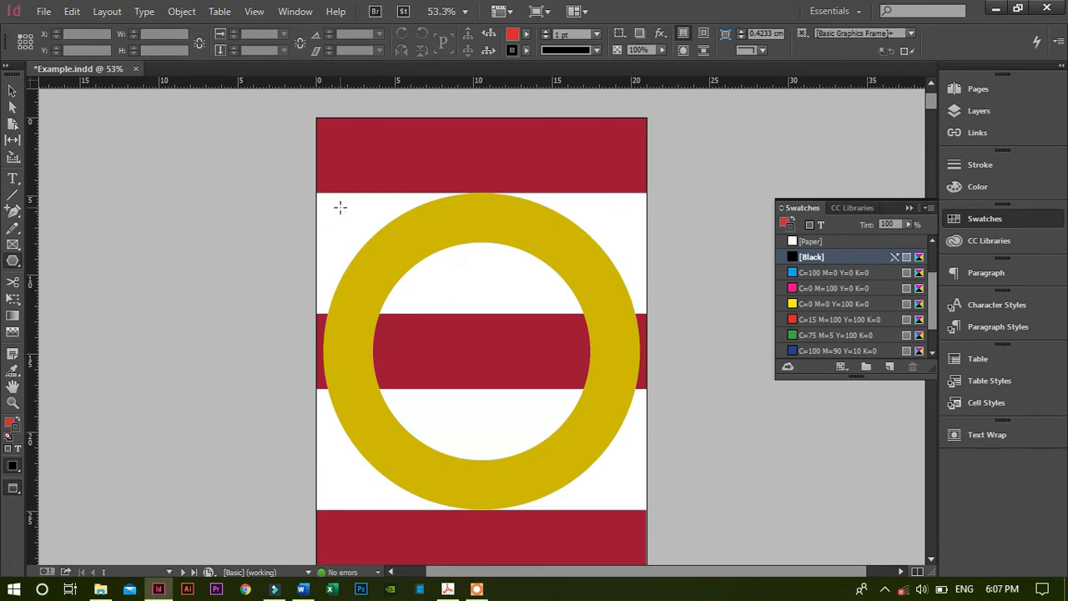
- Set the Polygon tool to seven sides and draw a heptagon about 17 cm wide and 16.5 cm high over the ring
left_click(232, 207)
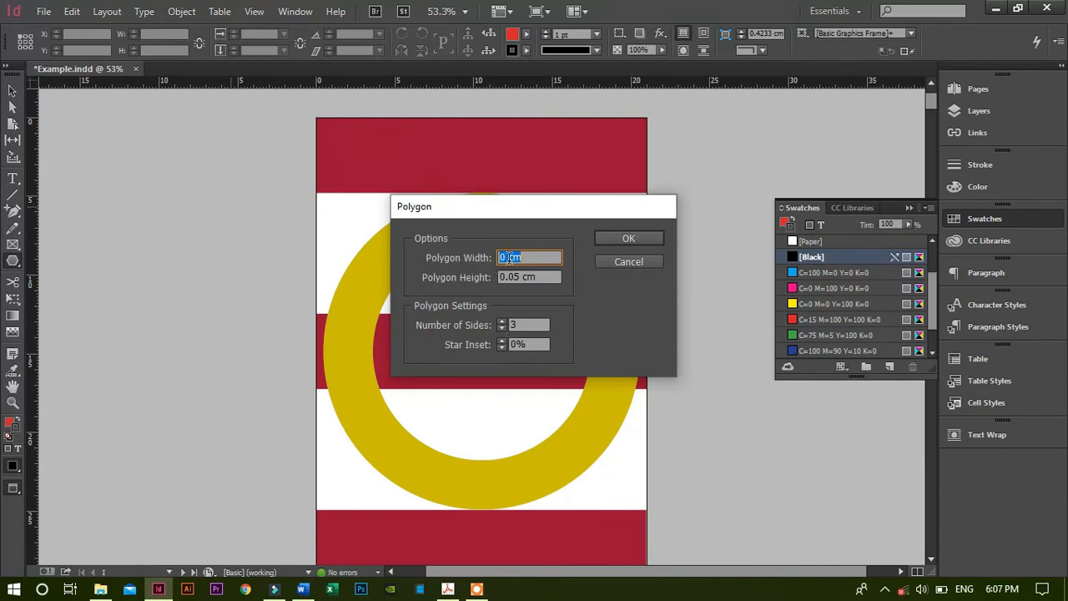
left_click(500, 322)
left_click(501, 322)
left_click(606, 239)
left_click_drag(365, 175, 587, 409)
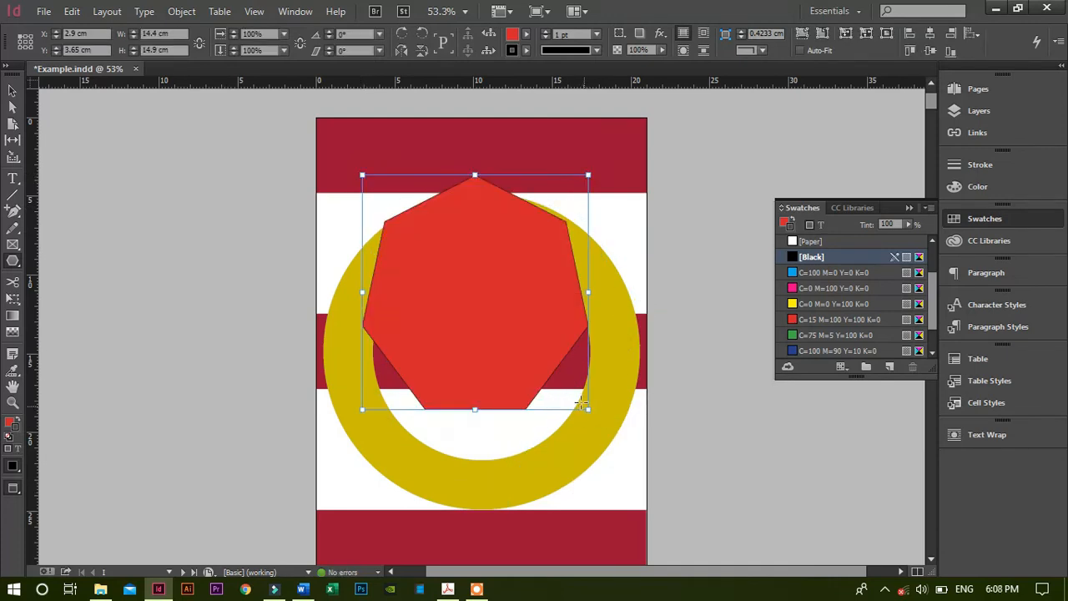
key("ctrl+z")
left_click_drag(378, 196, 638, 505)
- Centre the heptagon on the ring and scale it down to about 13.5 by 13.1 cm to fit the ring's opening
left_click(10, 92)
left_click_drag(492, 293, 487, 318)
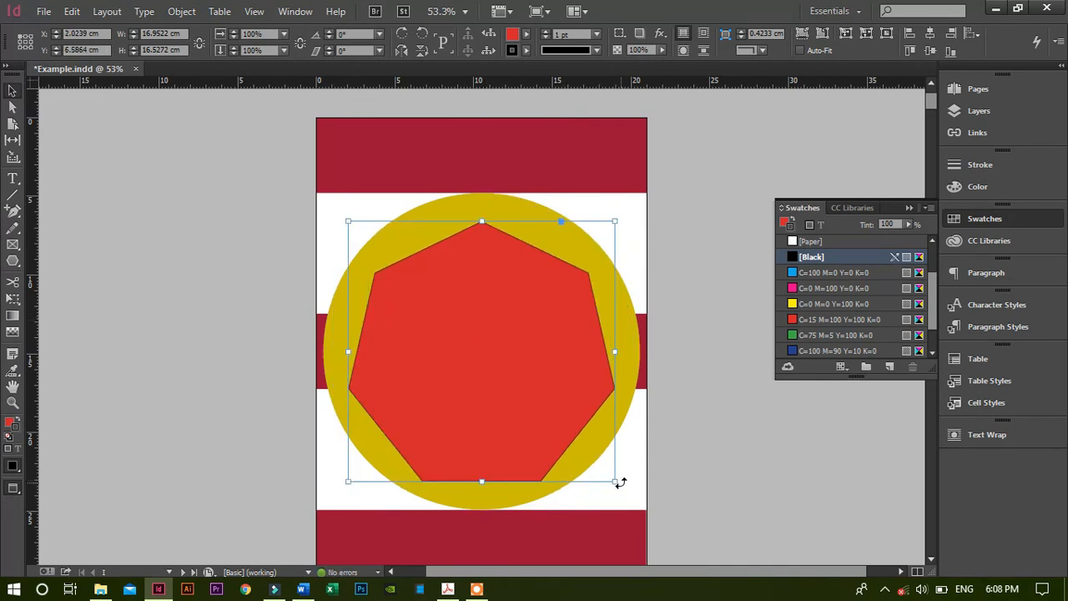
left_click_drag(611, 482, 561, 430)
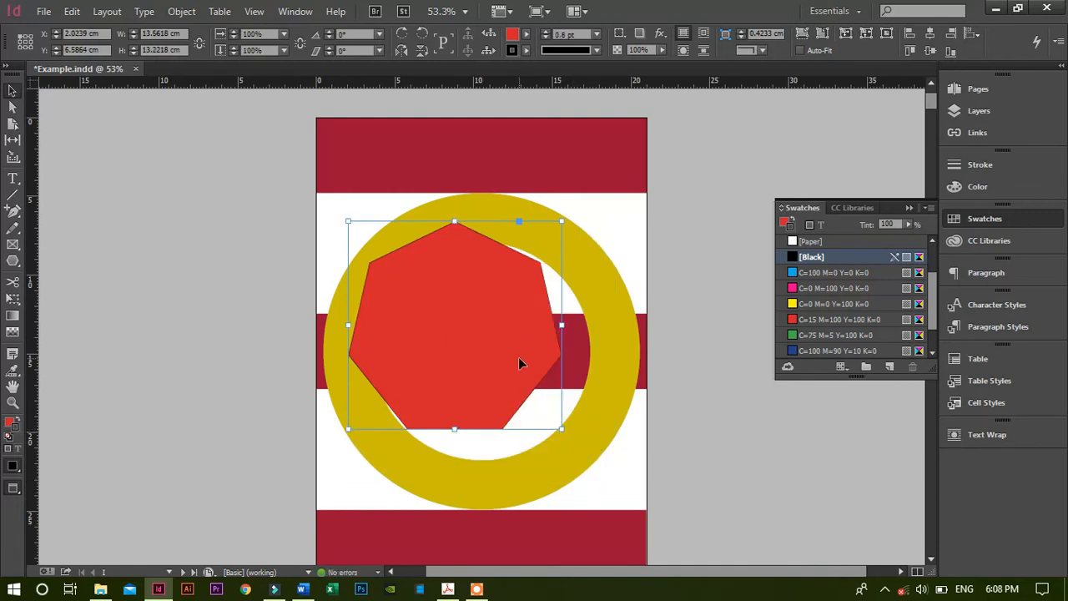
left_click_drag(514, 356, 544, 387)
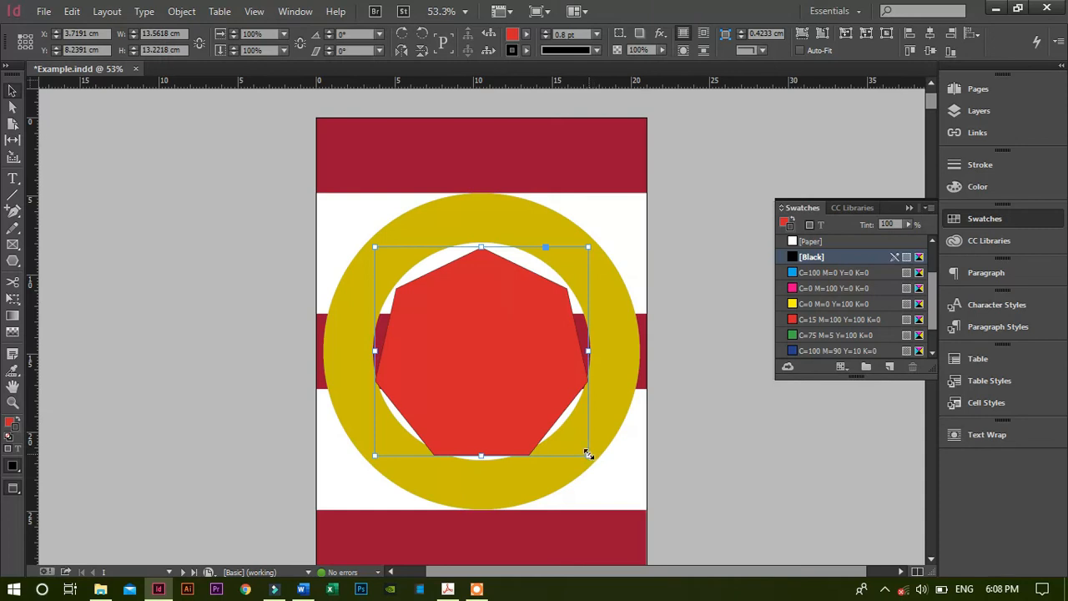
mouse_move(587, 453)
left_mouse_down()
mouse_move(517, 341)
mouse_move(519, 373)
mouse_move(509, 376)
mouse_move(587, 451)
left_mouse_up()
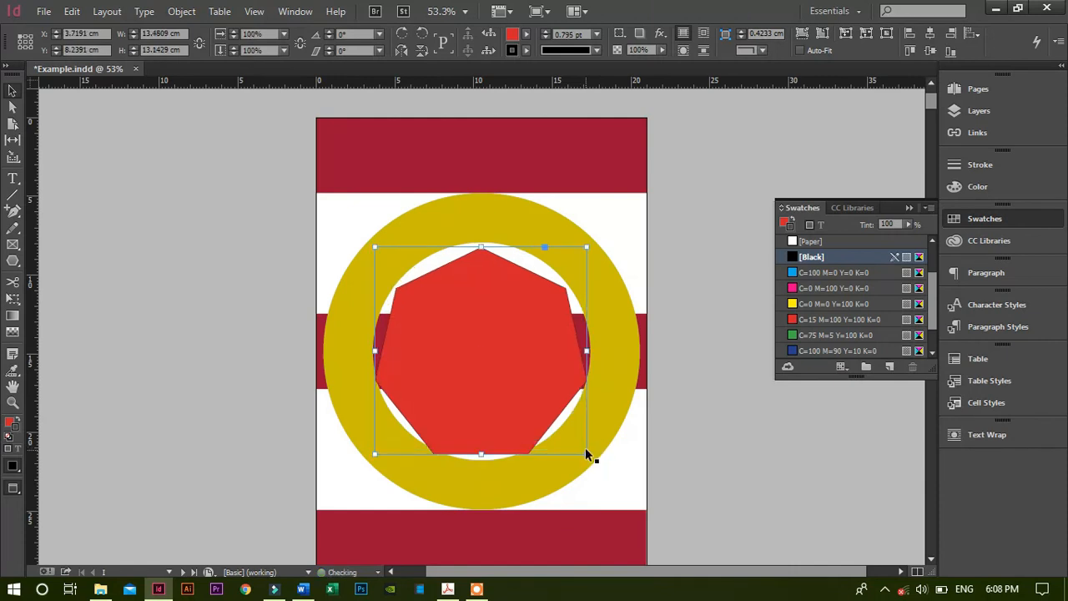
- Nudge the heptagon slightly up and left to fine-tune its position inside the ring, and deselect it
key("Up")
key("Up")
key("Up")
key("Up")
key("Up")
key("Up")
key("Up")
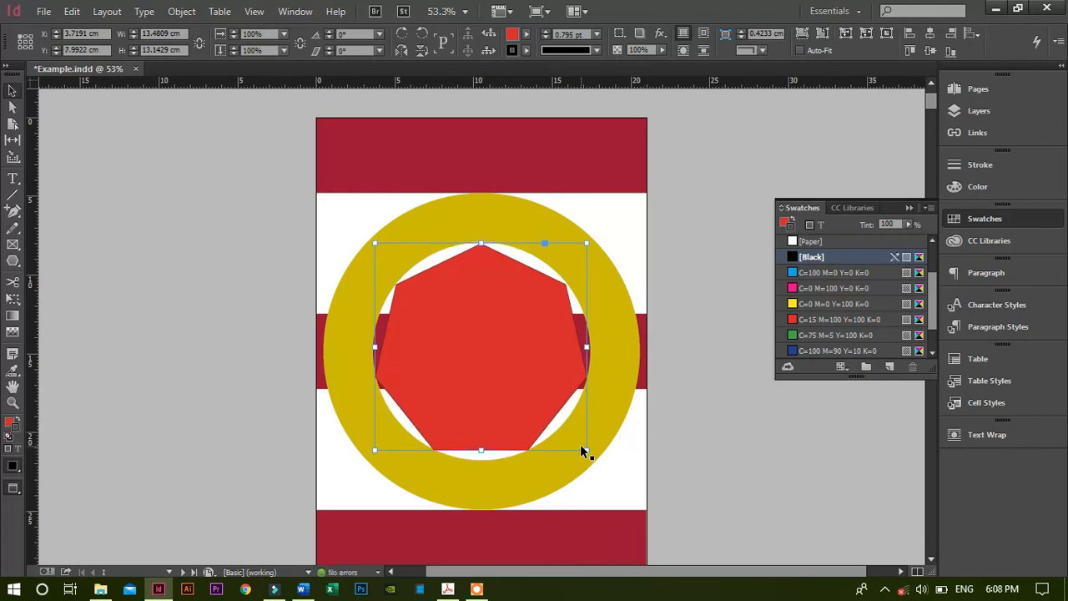
key("Up")
key("Right")
key("Right")
key("Left")
key("Left")
key("Left")
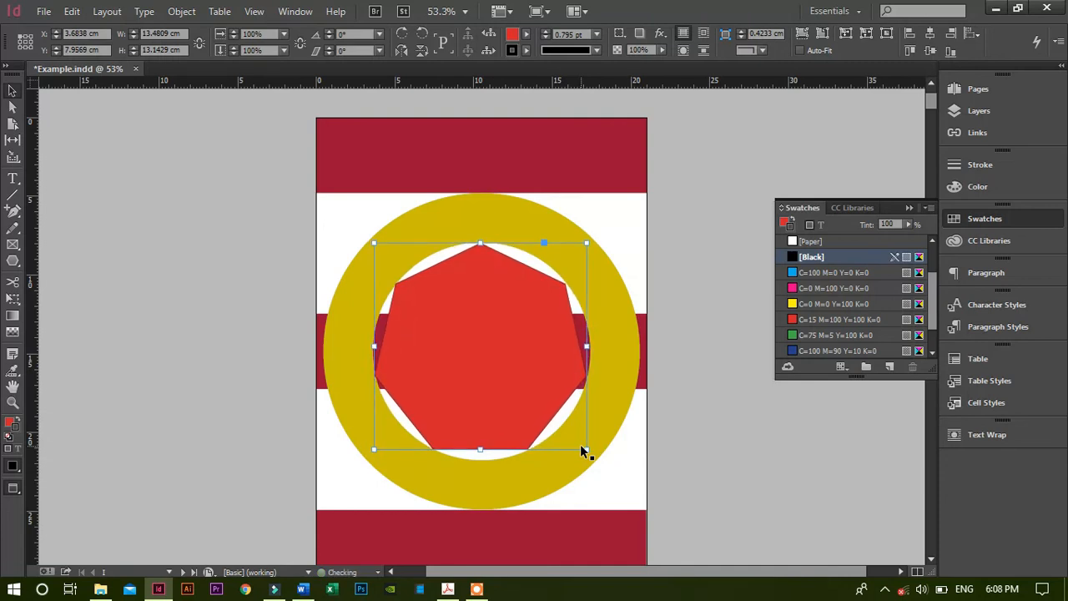
left_click(249, 270)
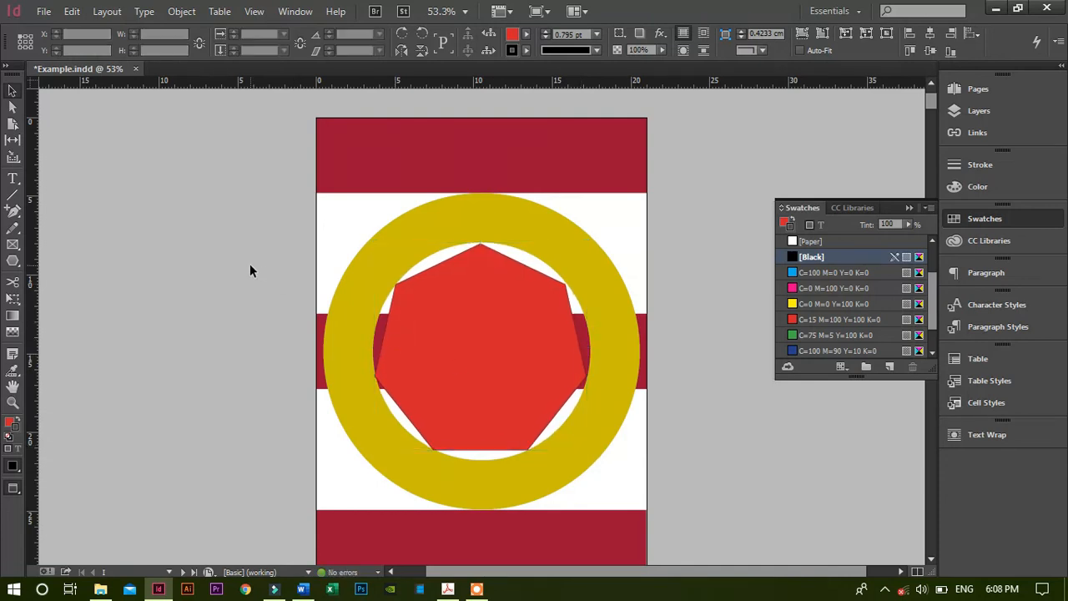
- Remove the heptagon's stroke, fill it with the blue C=100 M=90 Y=10 K=0 swatch, and collapse the swatches
left_click(444, 350)
left_click(801, 350)
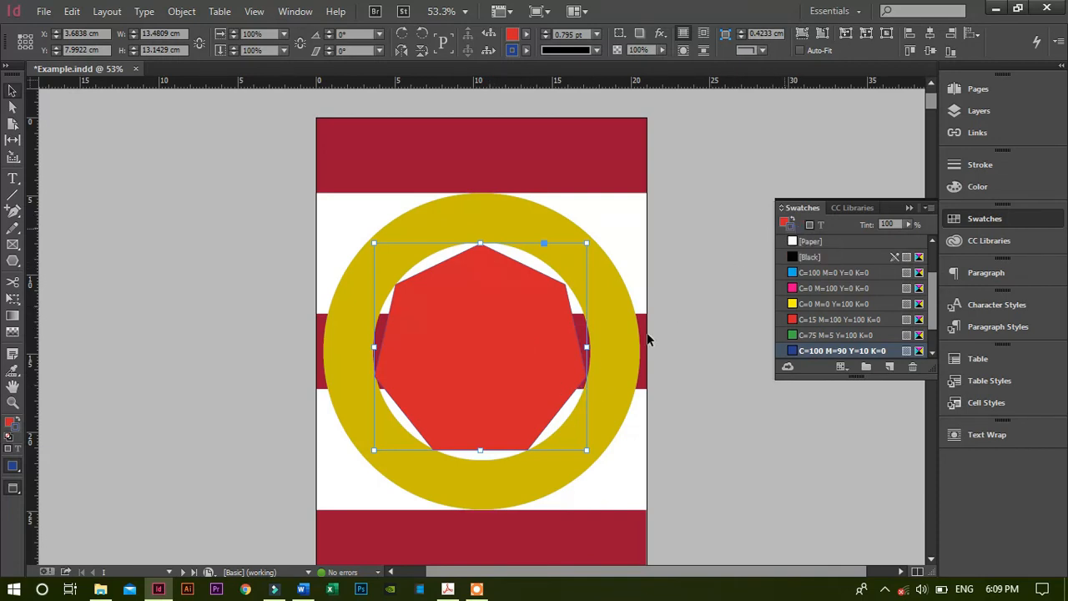
scroll(836, 309, "up", 2)
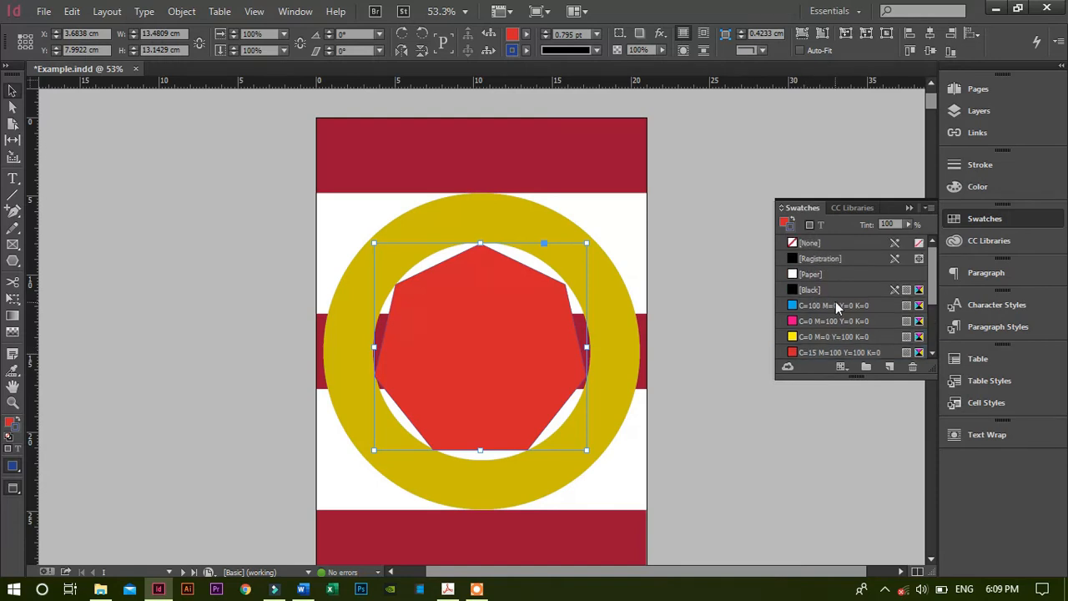
left_click(830, 243)
left_click(783, 223)
scroll(819, 326, "down", 2)
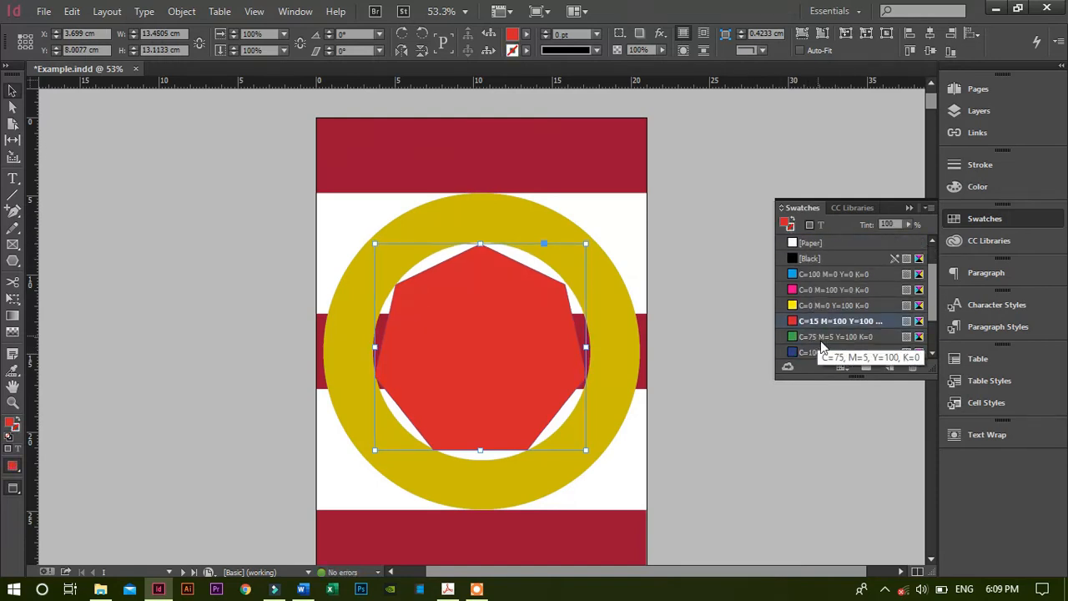
left_click(822, 351)
left_click(709, 366)
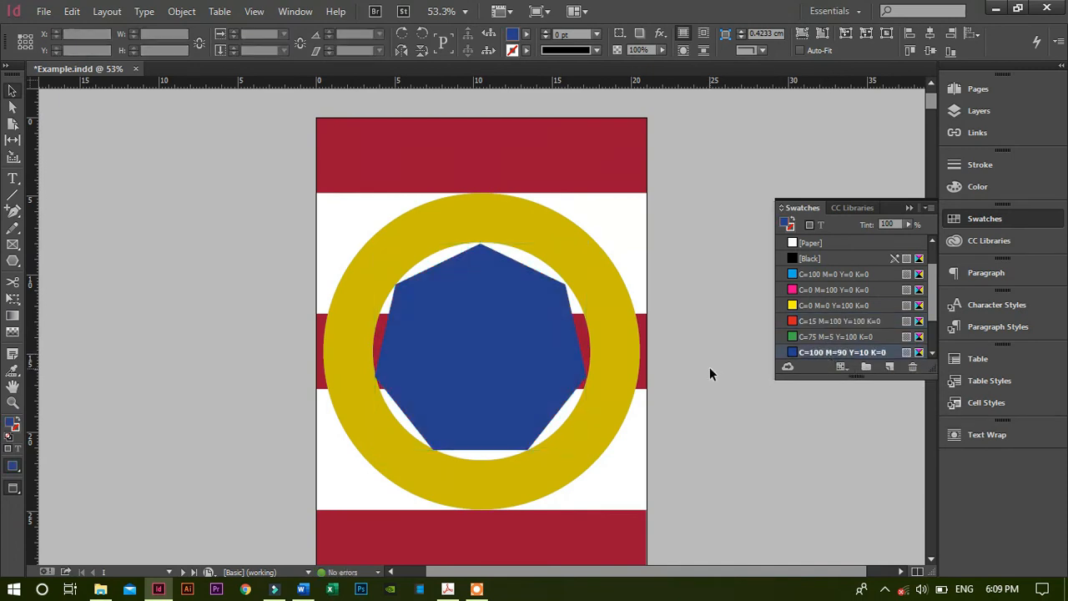
left_click(913, 209)
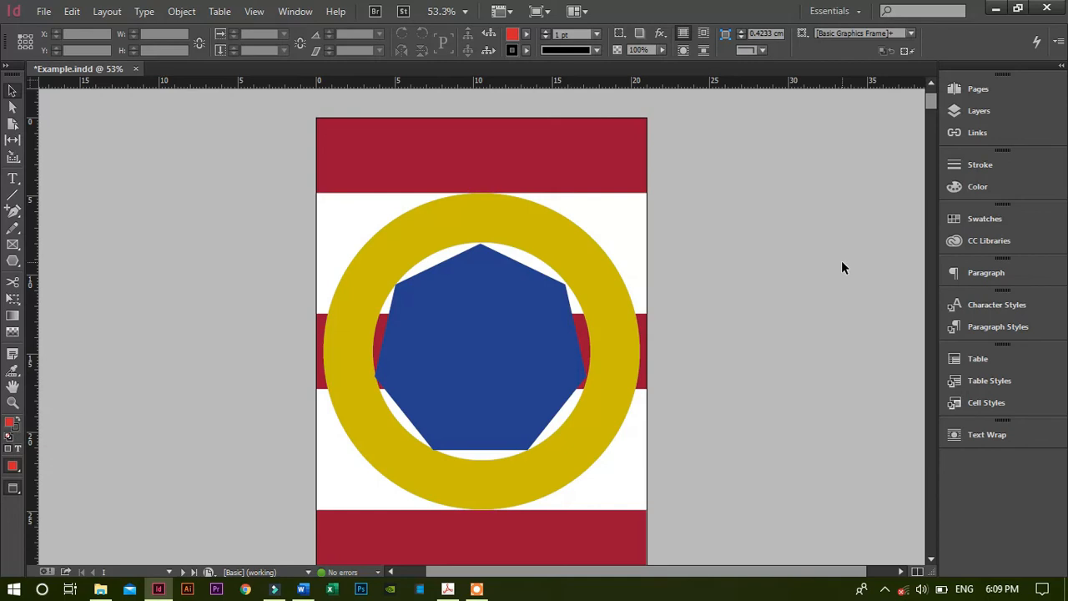
left_click(13, 261)
left_click(16, 268)
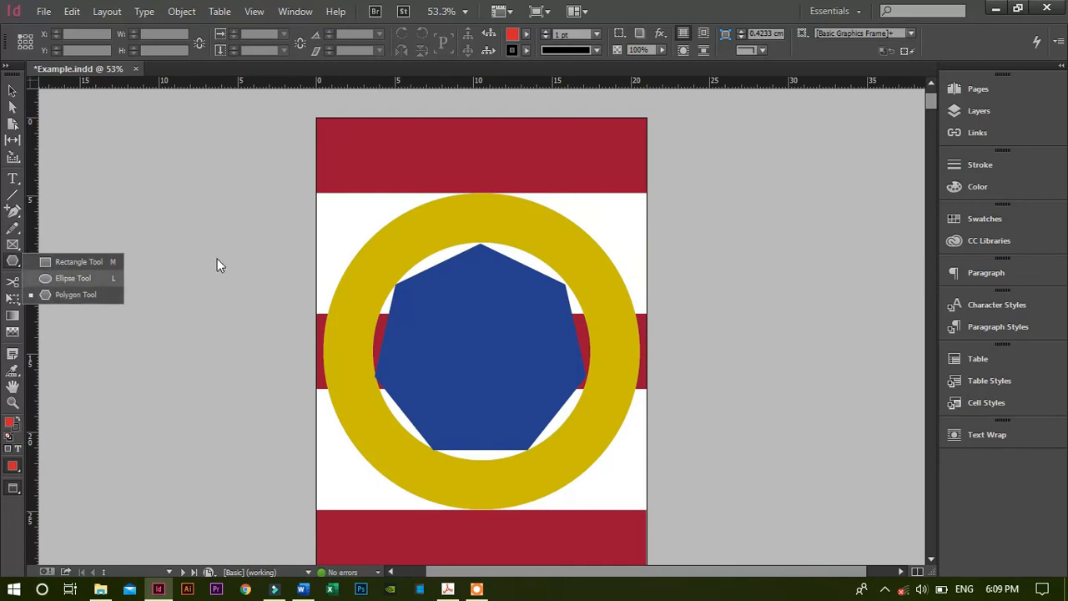
left_click(279, 167)
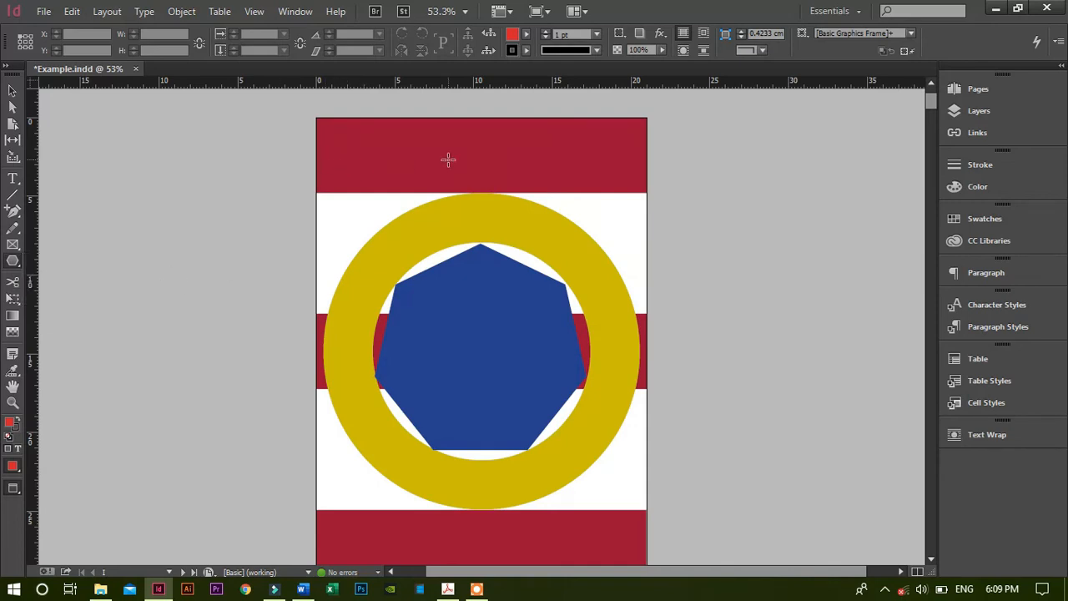
- Stretch the upper dark red band down over the whole page, undo the resize, and deselect the band
key("v")
left_click(349, 170)
left_click_drag(480, 189, 498, 552)
key("ctrl+z")
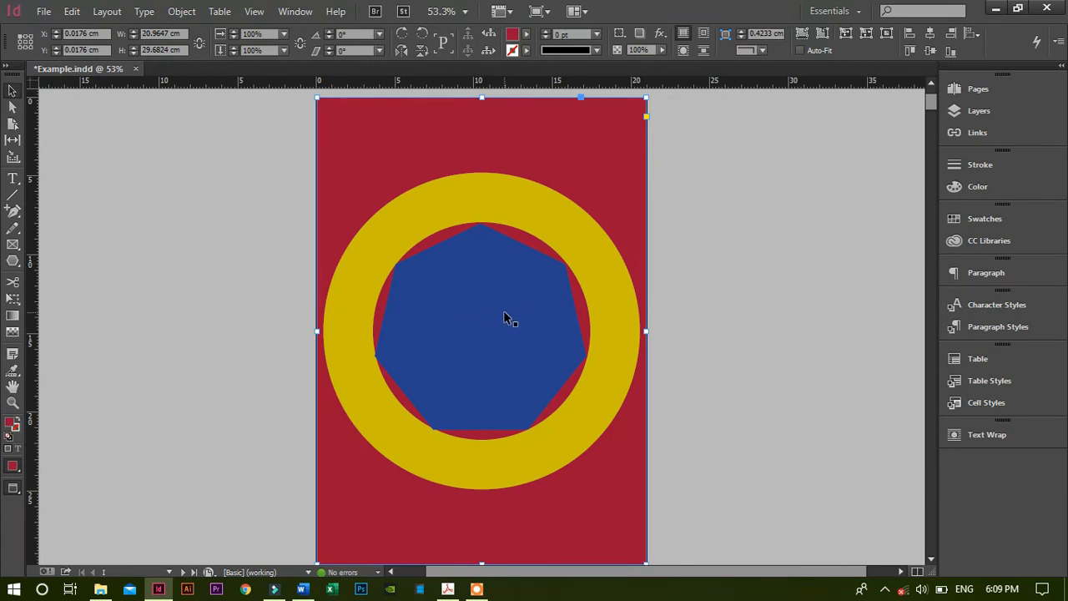
key("ctrl+z")
left_click(714, 217)
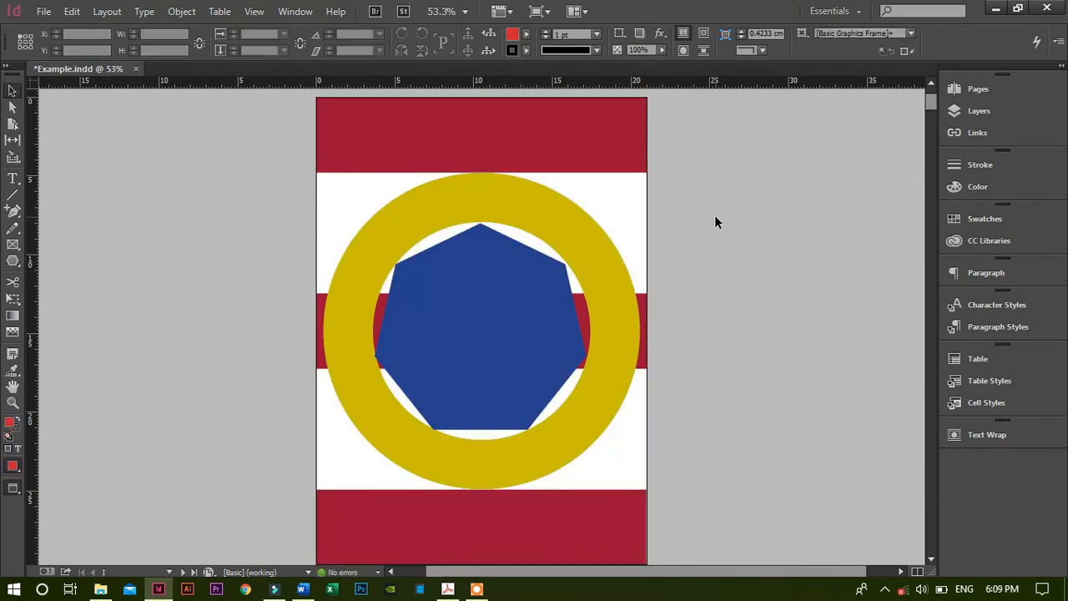